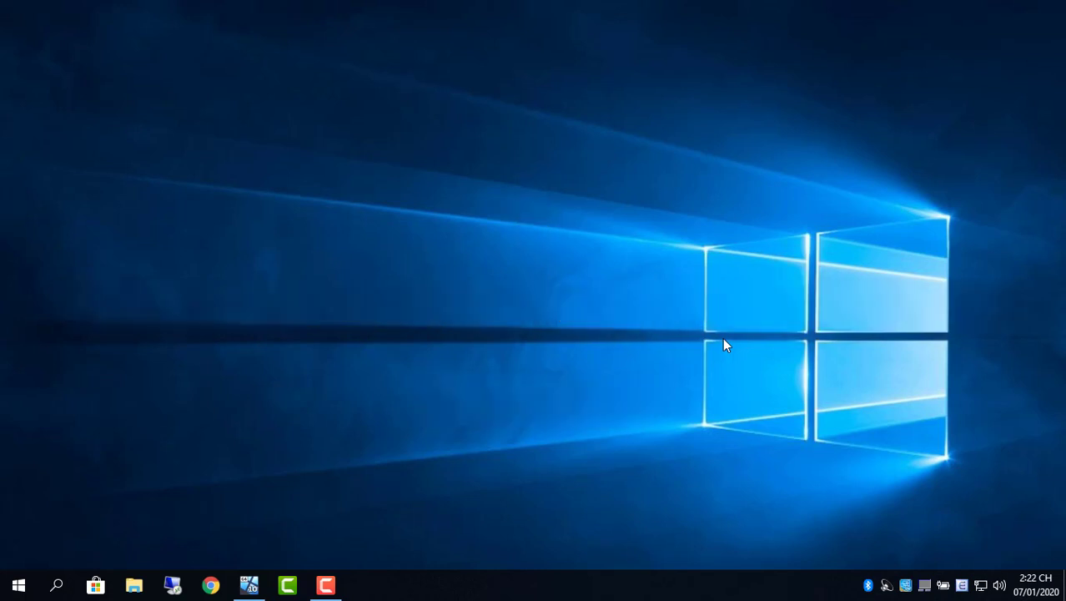
# Step: Turn on Show desktop icons, then bring up the context menu for This PC
pyautogui.rightClick(436, 209)
pyautogui.moveTo(501, 220)
pyautogui.click(657, 317)
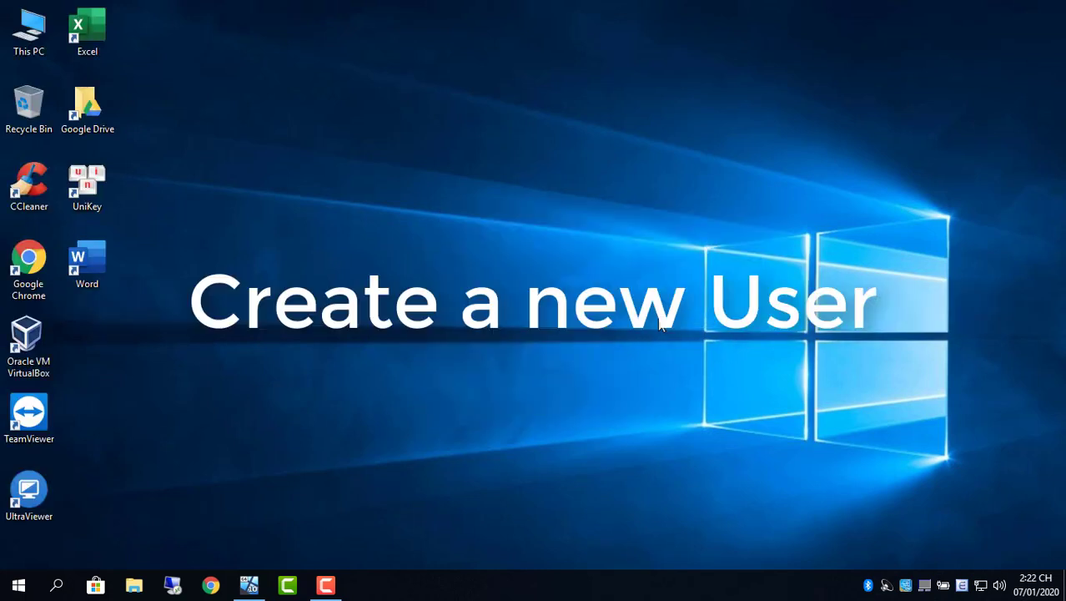
pyautogui.click(30, 32)
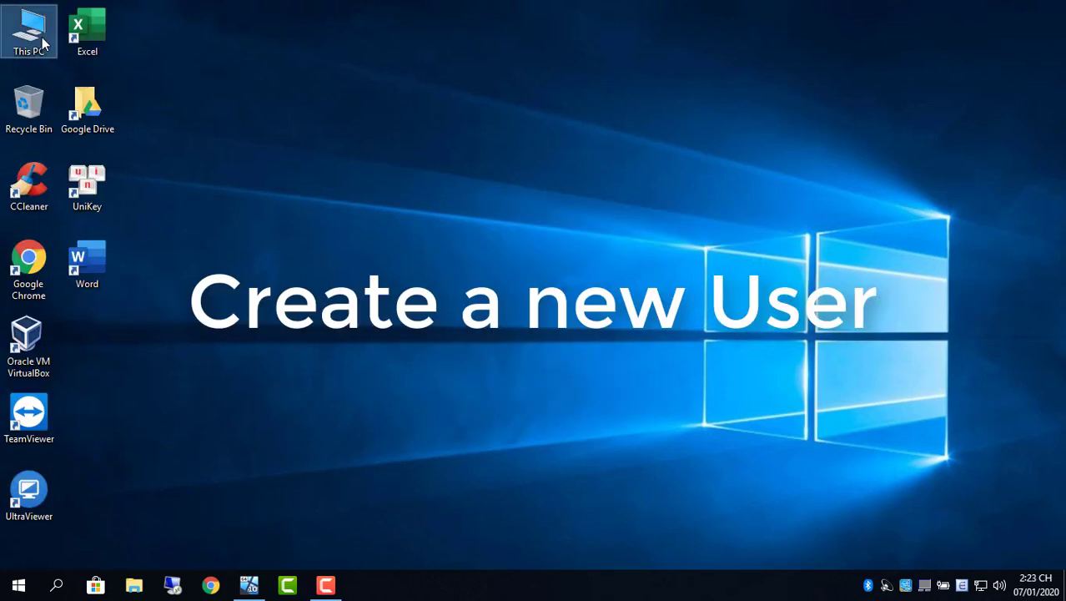
pyautogui.rightClick(43, 41)
# Step: Open Computer Management maximized on the Users list under Local Users and Groups
pyautogui.click(116, 87)
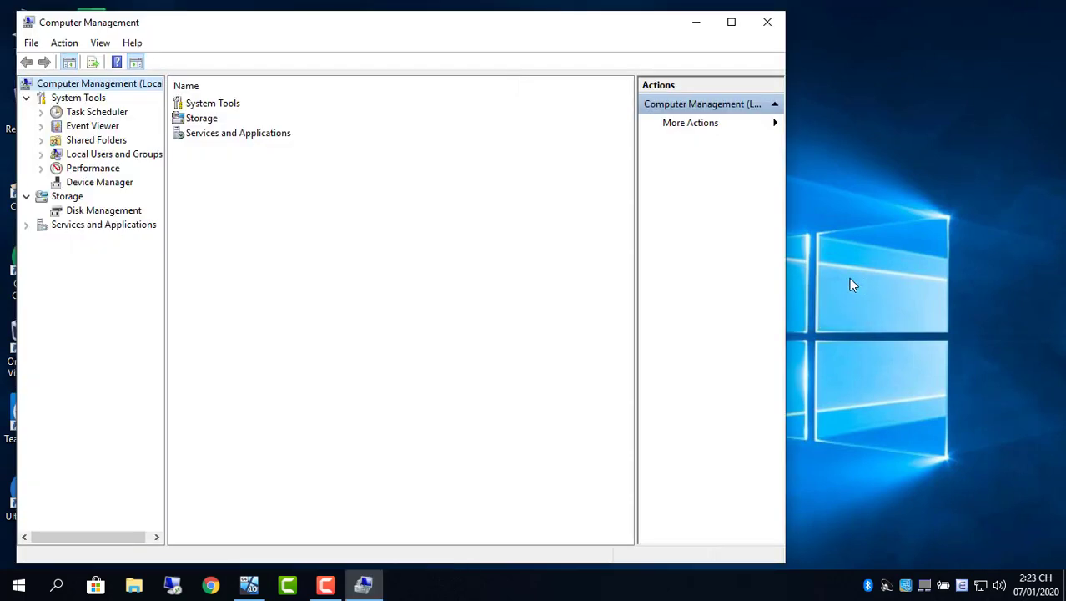
pyautogui.click(84, 155)
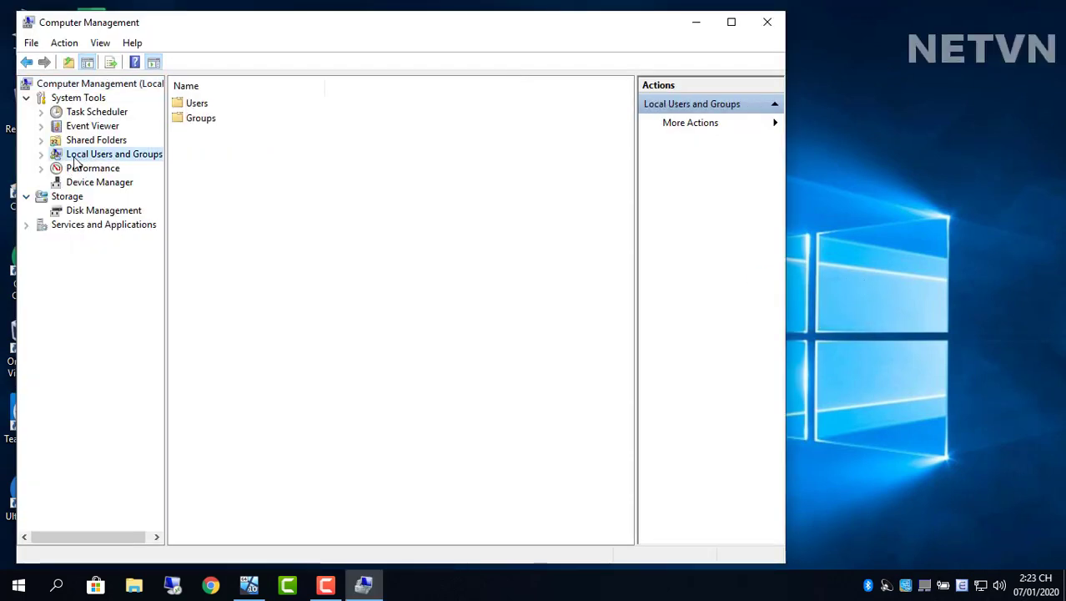
pyautogui.click(42, 155)
pyautogui.click(91, 168)
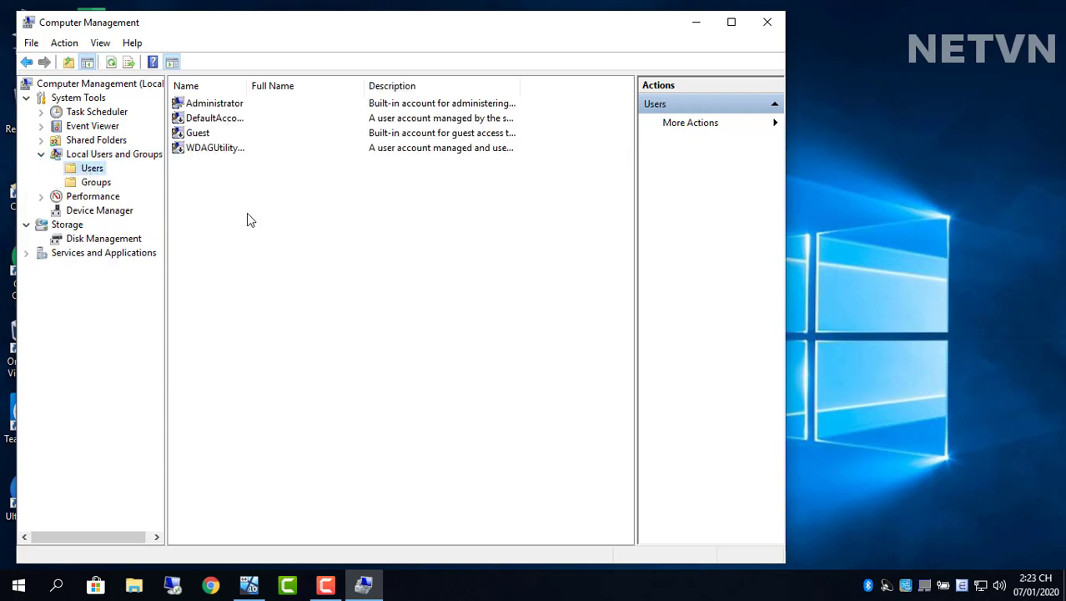
pyautogui.click(731, 21)
# Step: Start a new user named 'client' and enter its password twice
pyautogui.rightClick(227, 213)
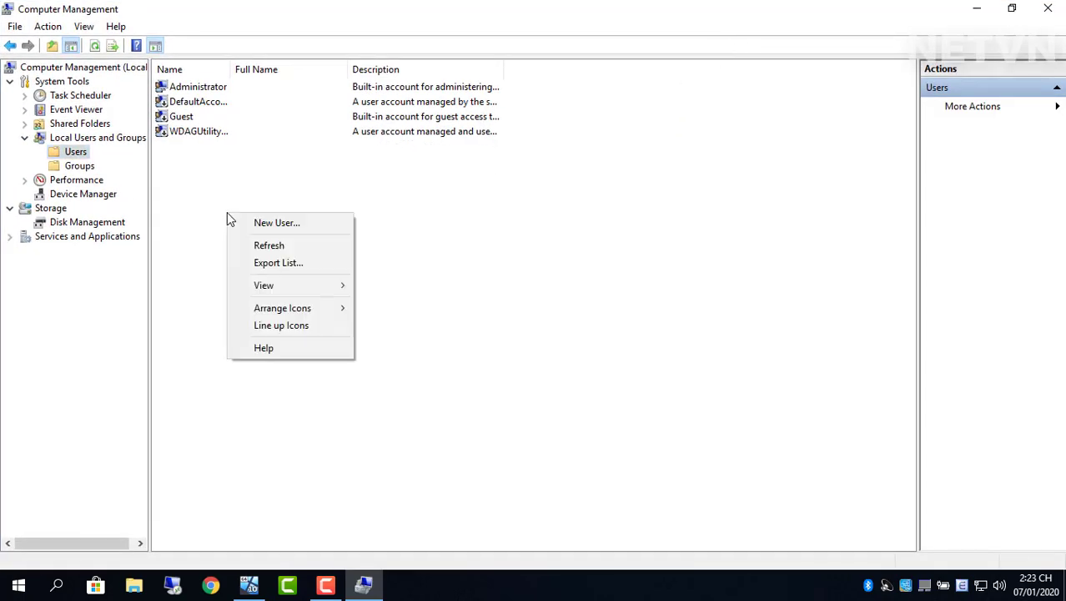
pyautogui.click(287, 223)
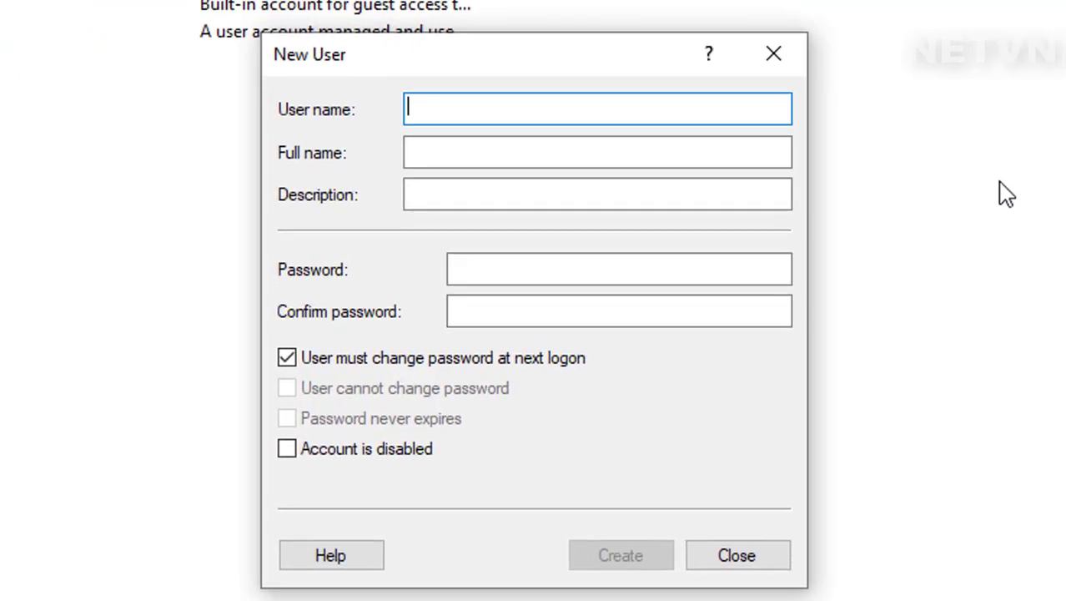
pyautogui.write('CLI')
pyautogui.press('BackSpace')
pyautogui.press('BackSpace')
pyautogui.press('BackSpace')
pyautogui.write('client')
pyautogui.press('Tab')
pyautogui.press('Tab')
pyautogui.press('Tab')
pyautogui.write('123456')
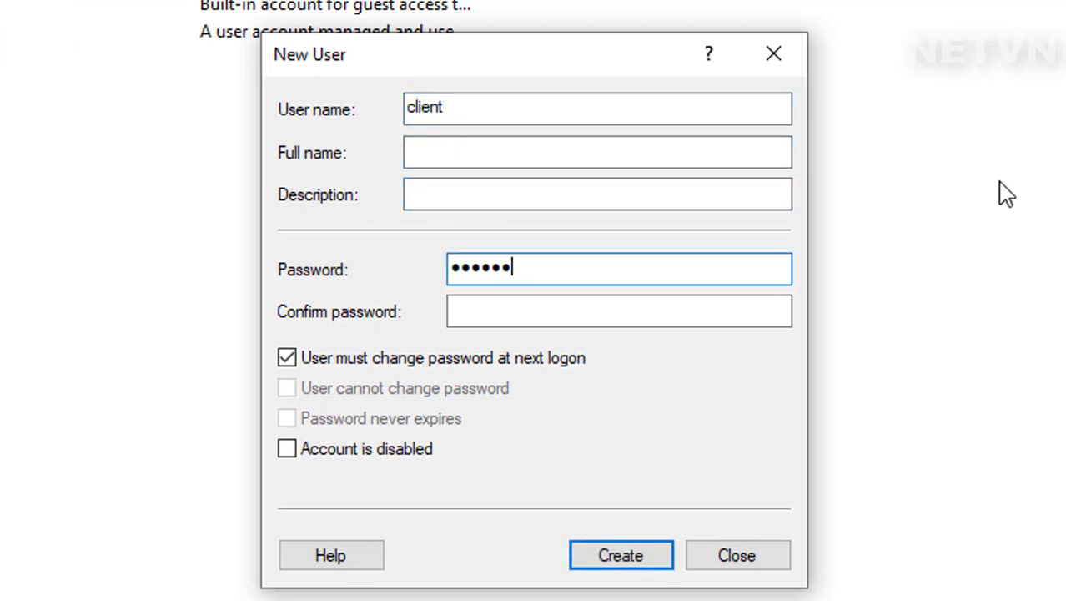
pyautogui.press('Tab')
pyautogui.write('123456')
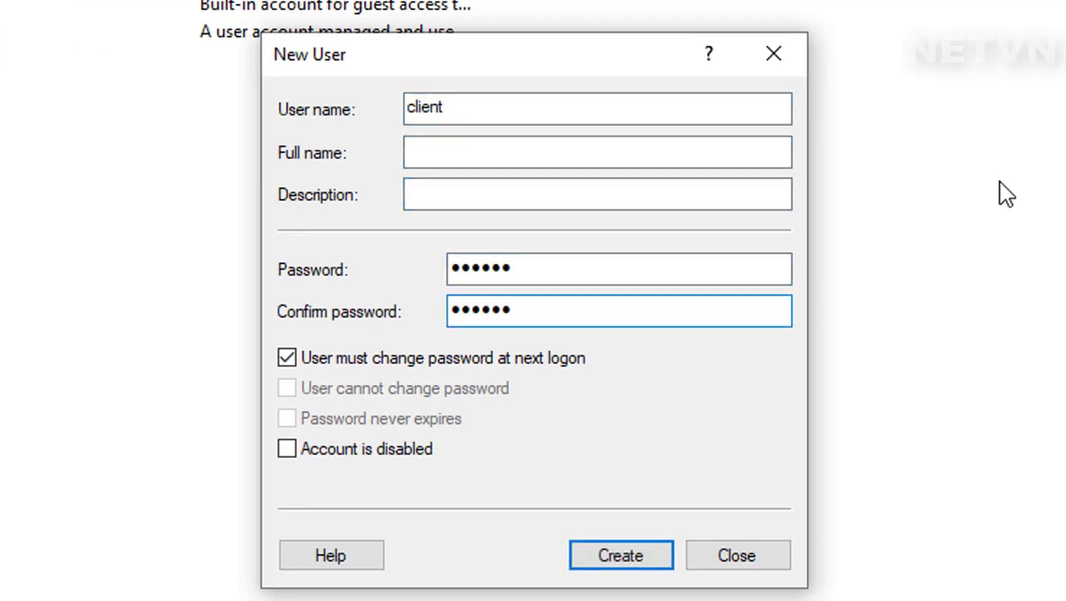
# Step: Untick 'must change password at next logon', create the account, close the form, and select client
pyautogui.click(368, 361)
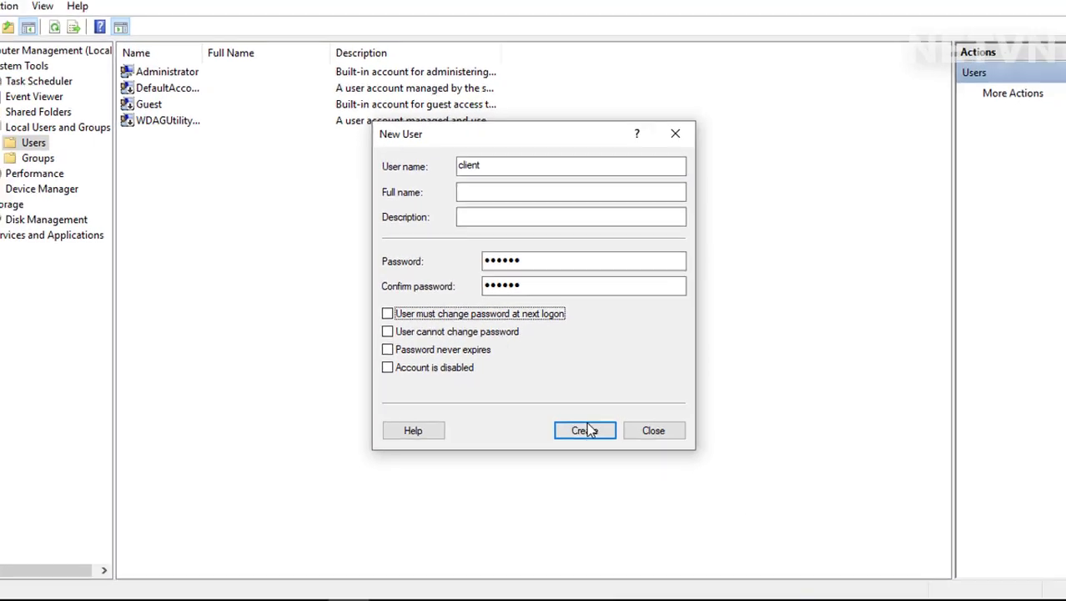
pyautogui.click(587, 430)
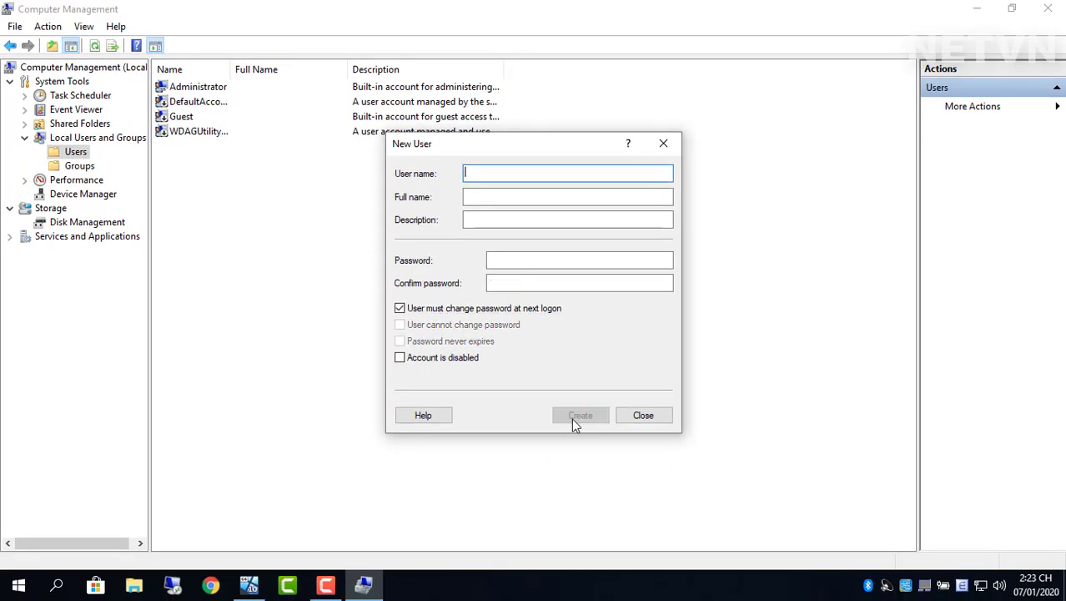
pyautogui.click(643, 415)
pyautogui.click(250, 107)
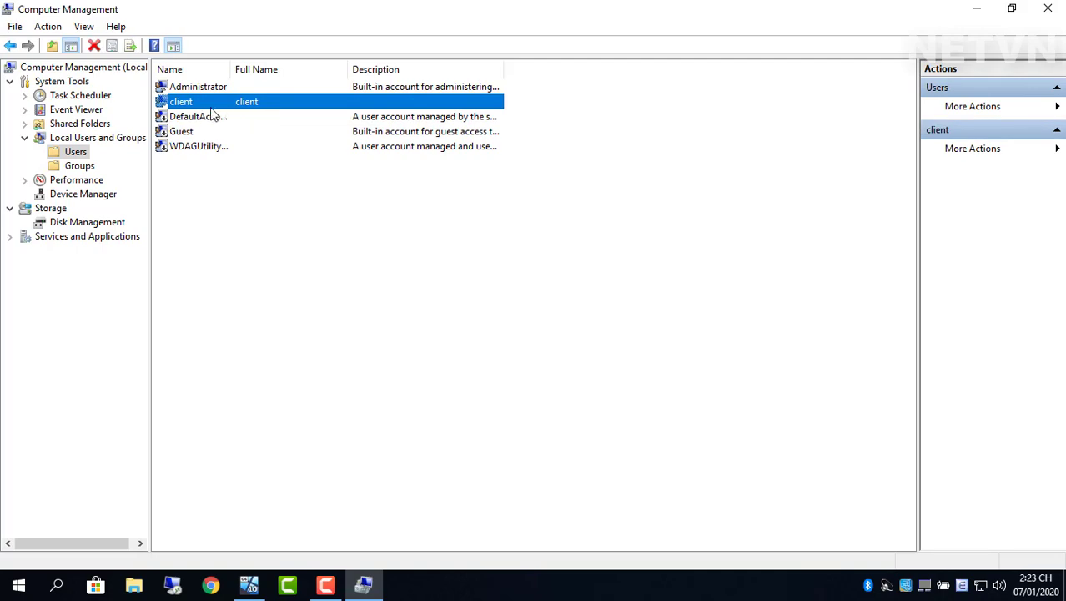
# Step: Close Computer Management and browse to Local Disk (D:) in File Explorer
pyautogui.click(1048, 7)
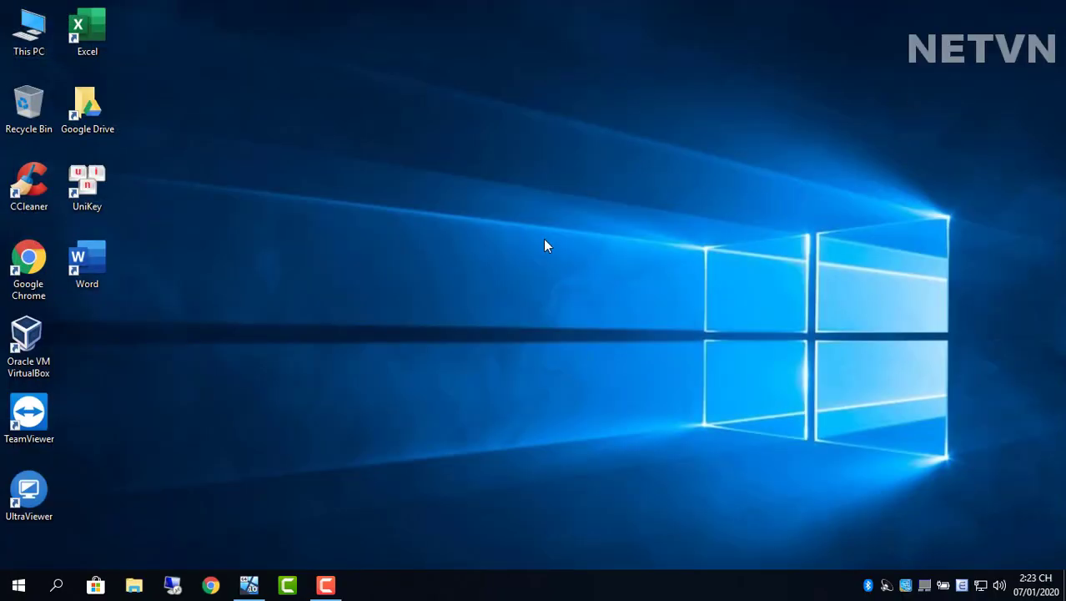
pyautogui.click(135, 584)
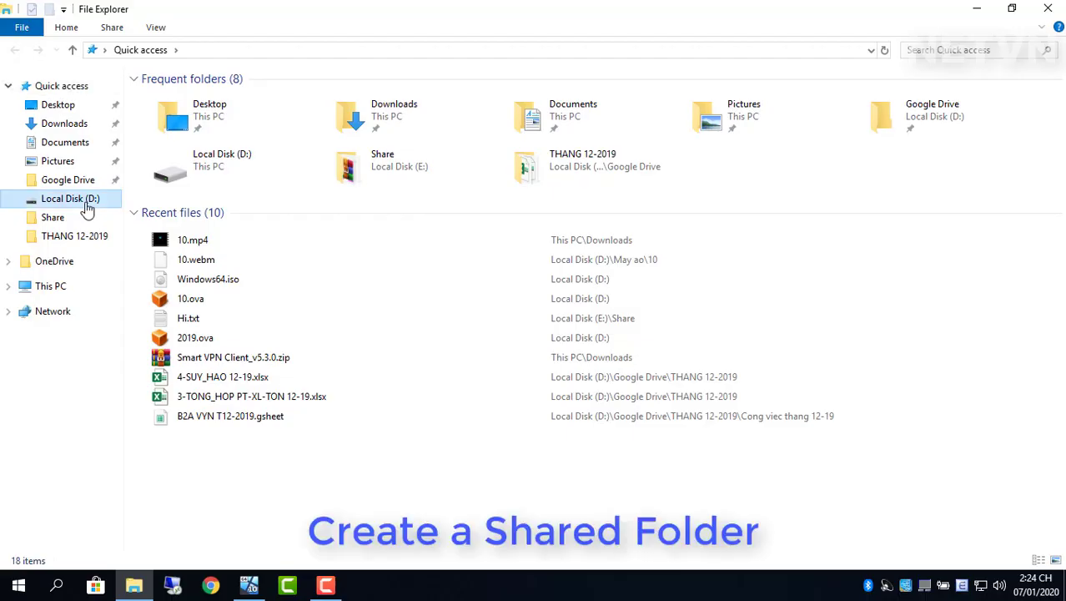
pyautogui.click(87, 206)
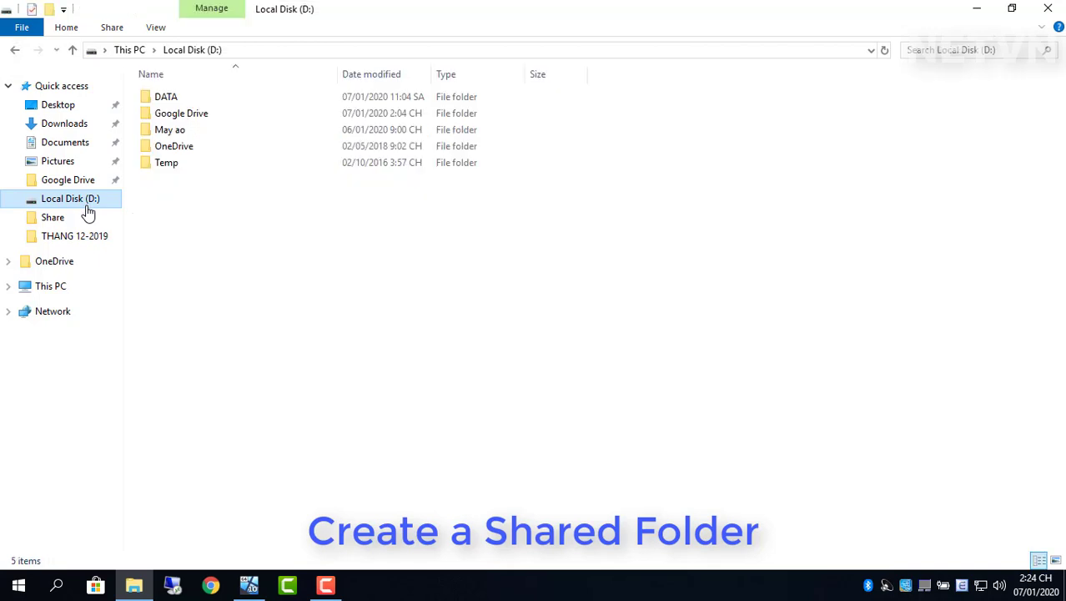
# Step: Create a new folder on D: named 'Image'
pyautogui.rightClick(202, 216)
pyautogui.moveTo(296, 386)
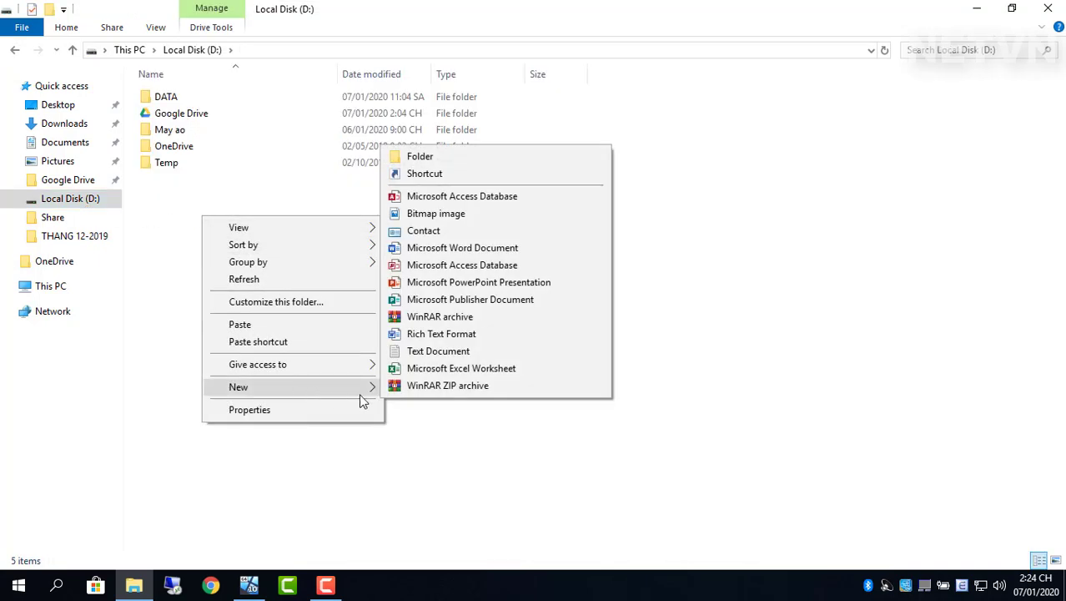
pyautogui.click(473, 159)
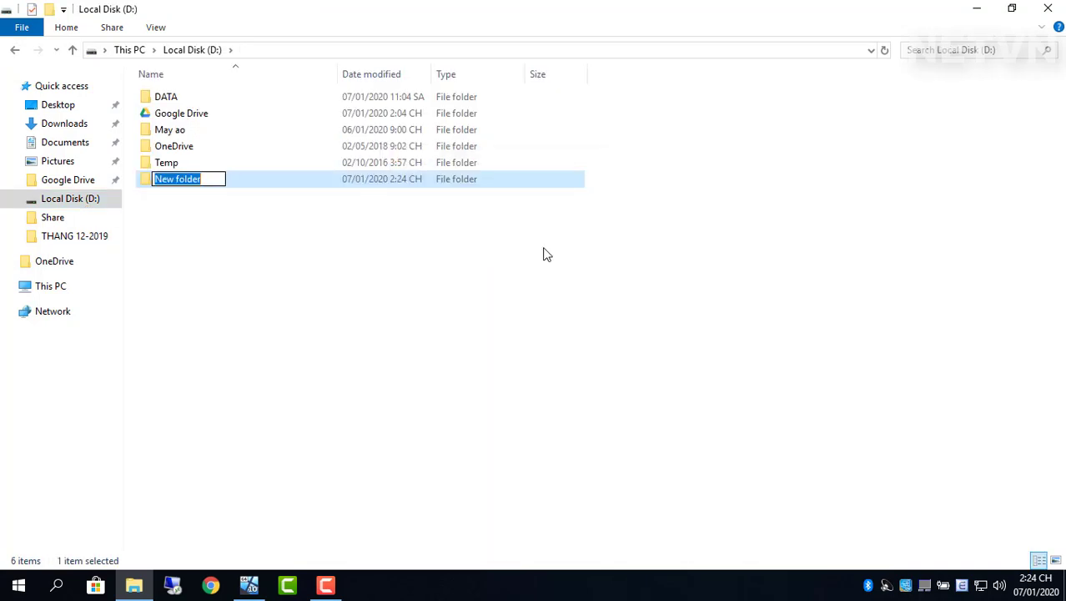
pyautogui.write('Image')
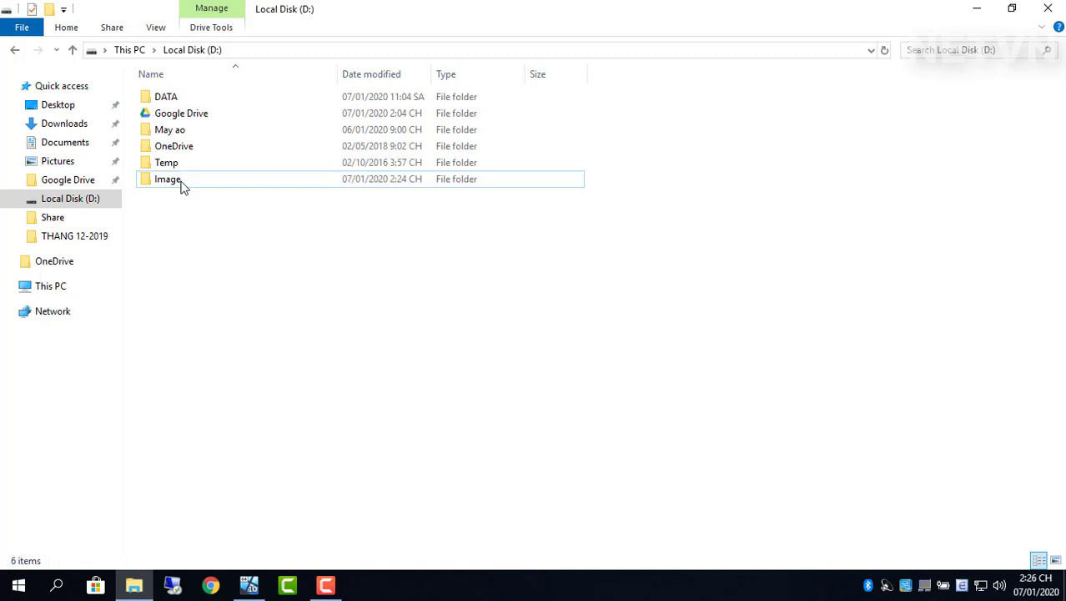
pyautogui.click(184, 183)
# Step: Open the Image folder's Properties and start sharing from the Sharing tab
pyautogui.rightClick(183, 184)
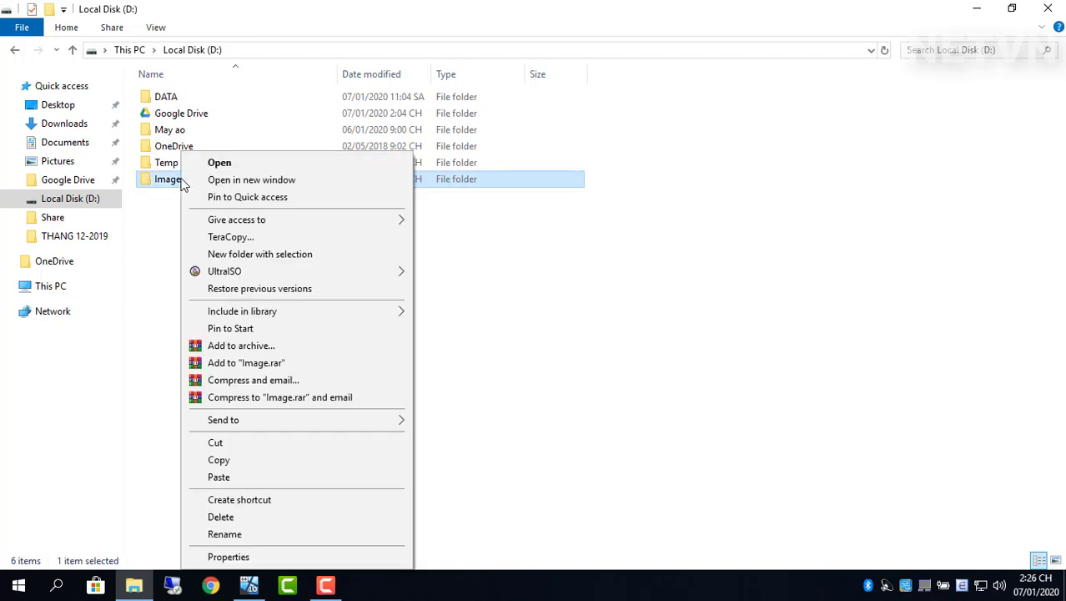
pyautogui.click(252, 560)
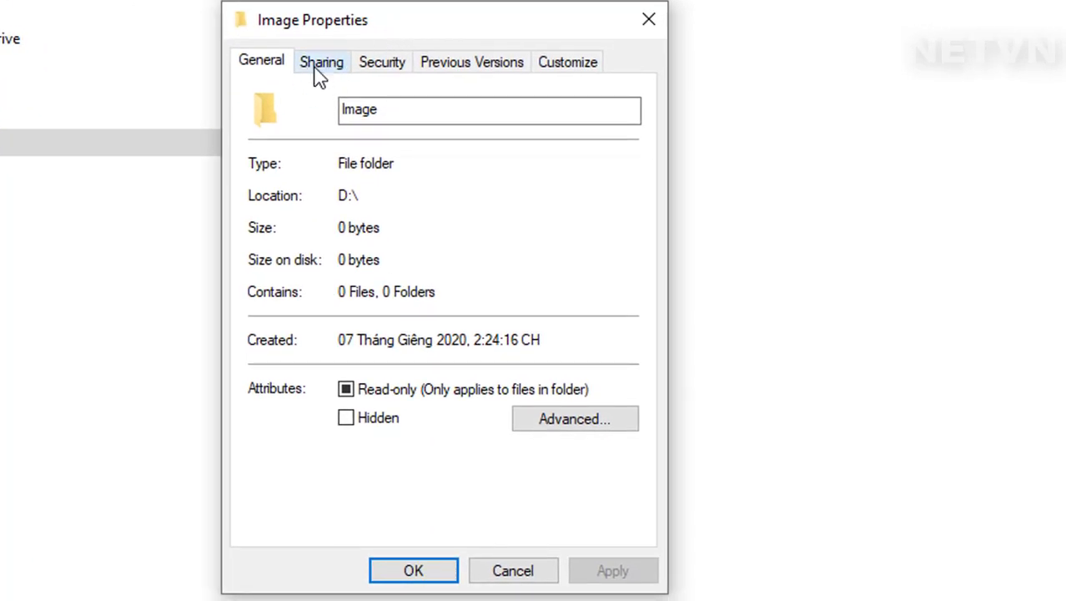
pyautogui.click(321, 66)
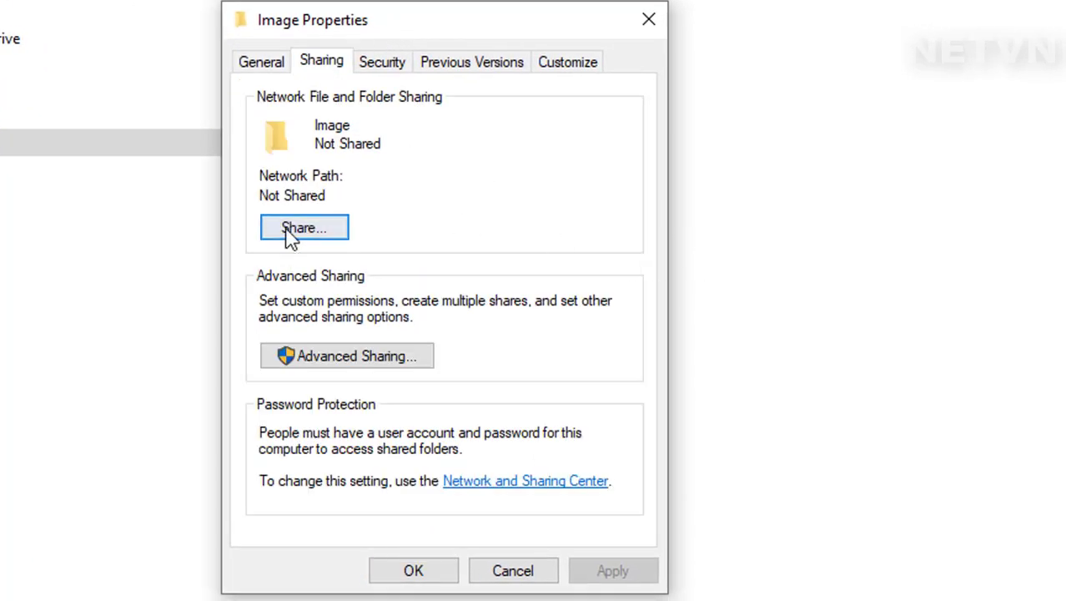
pyautogui.click(319, 227)
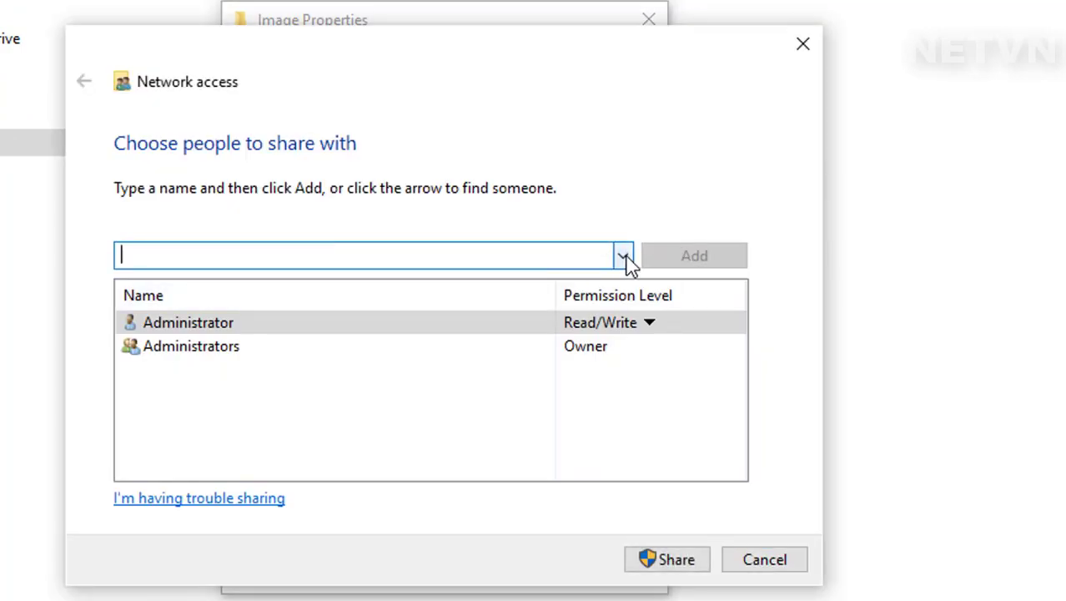
# Step: Add the client account with Read/Write permission and share the folder
pyautogui.click(626, 260)
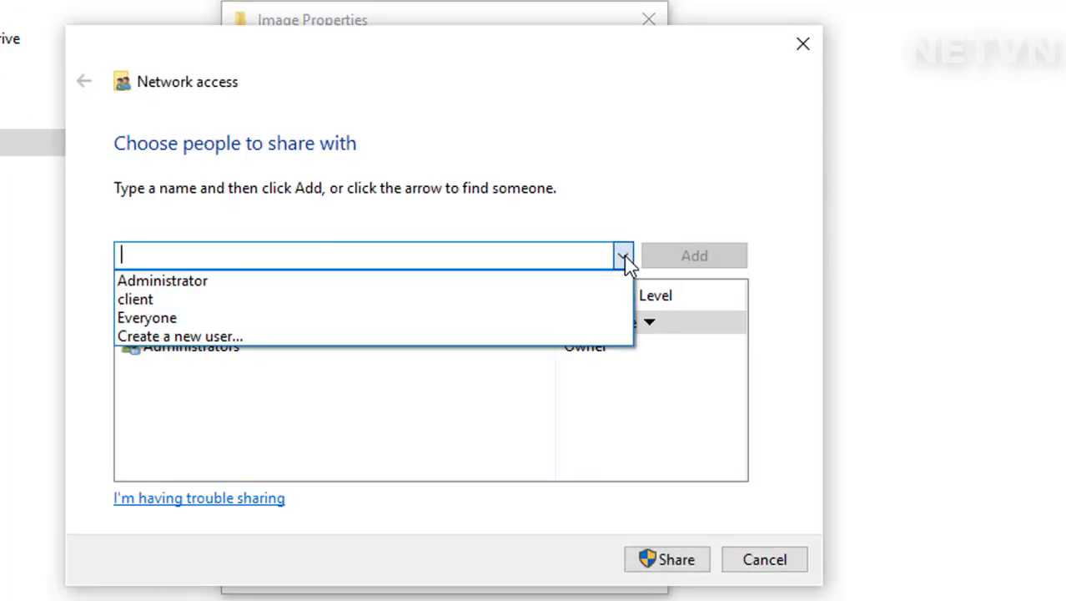
pyautogui.click(358, 300)
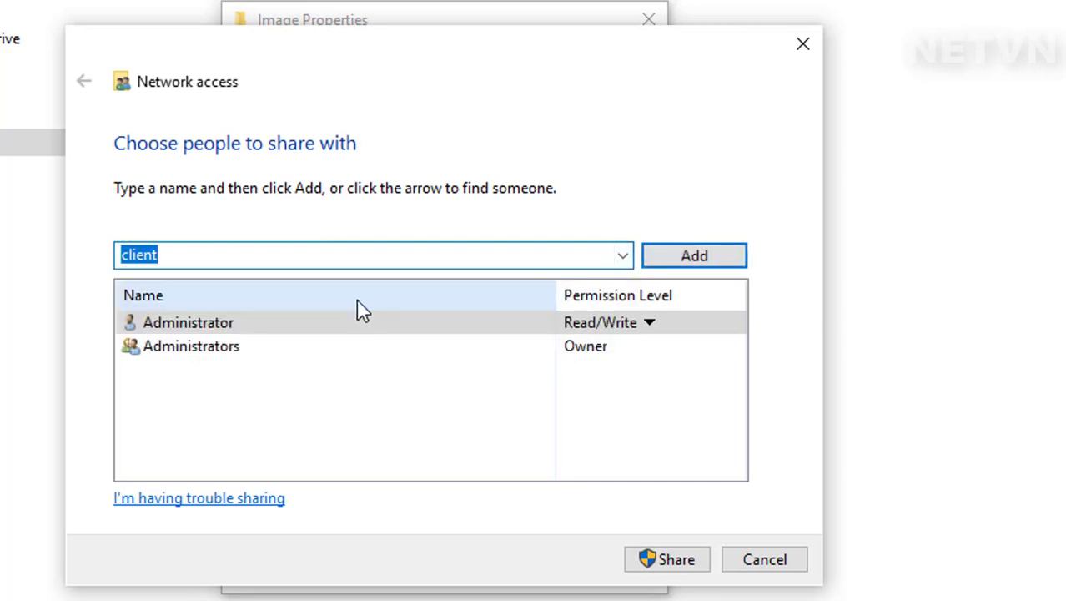
pyautogui.click(698, 266)
pyautogui.click(608, 369)
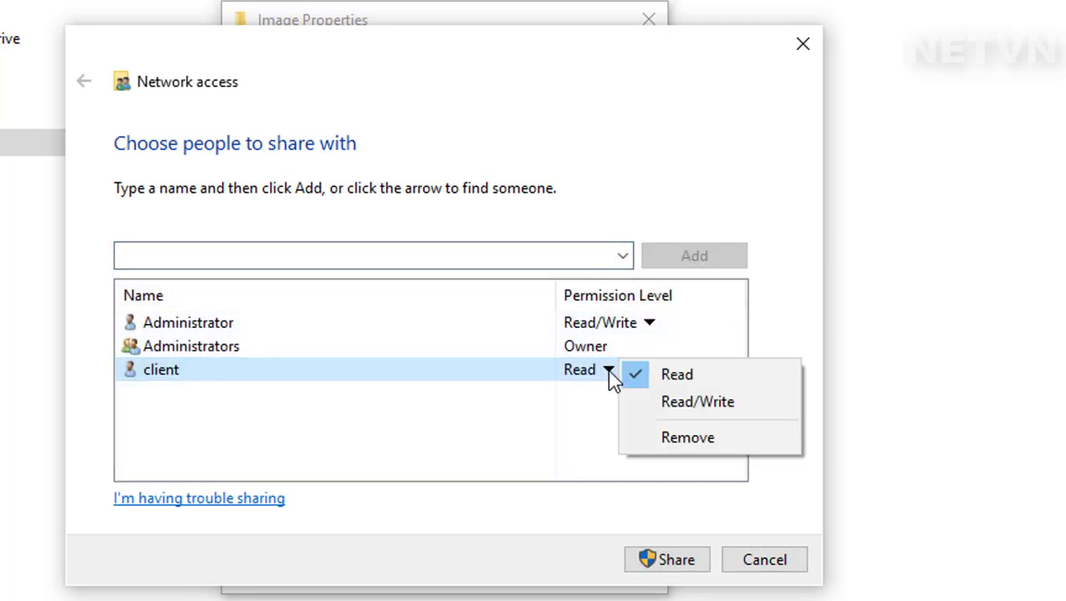
pyautogui.click(680, 398)
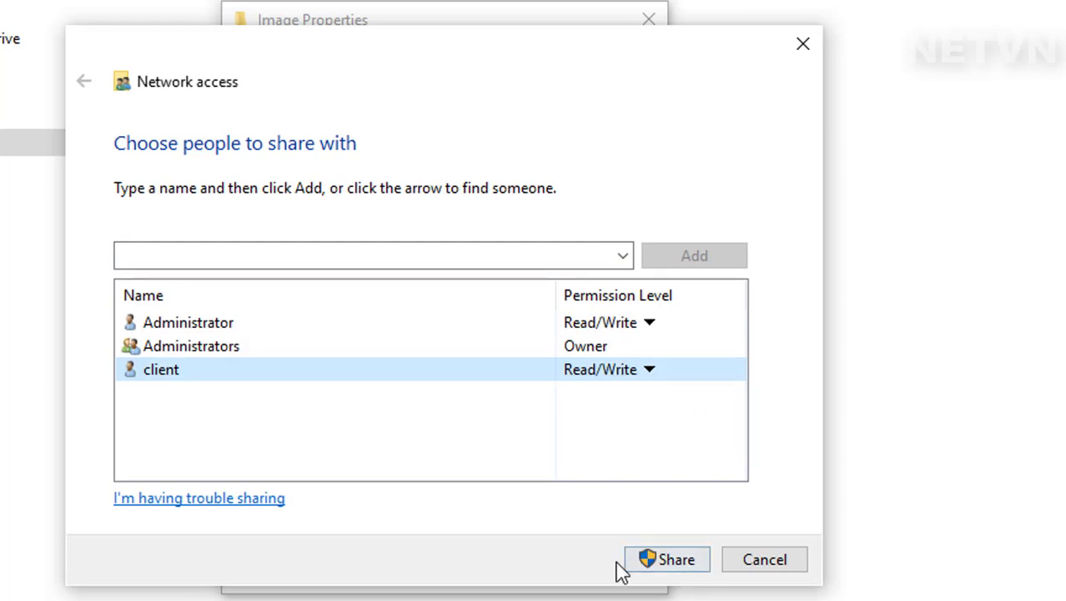
pyautogui.click(676, 560)
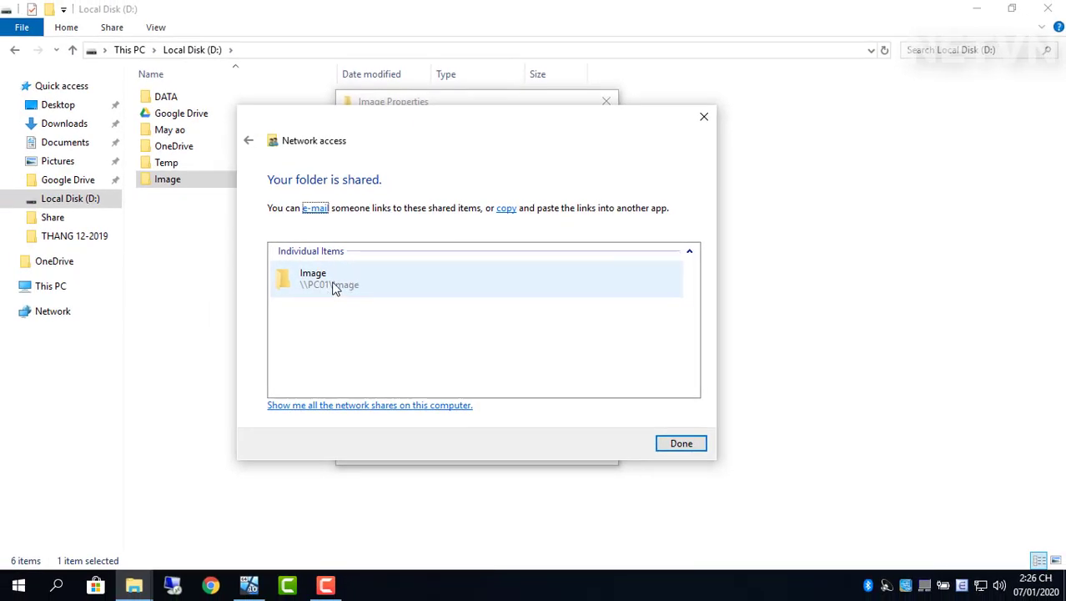
# Step: Open \\PC01\Image to confirm it is empty, then close the share window and sharing dialogs
pyautogui.doubleClick(344, 285)
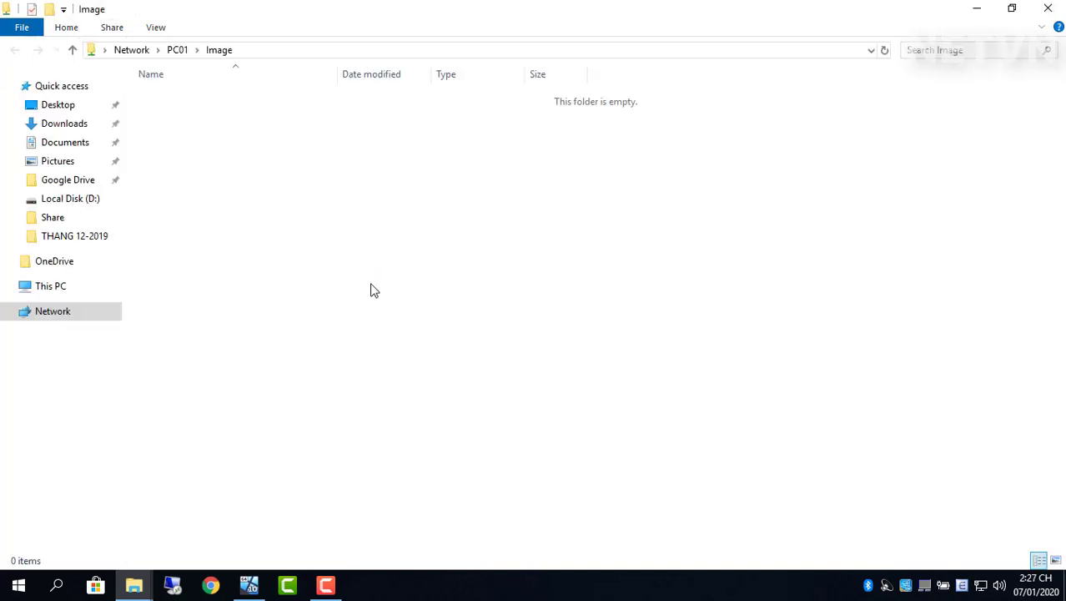
pyautogui.click(282, 55)
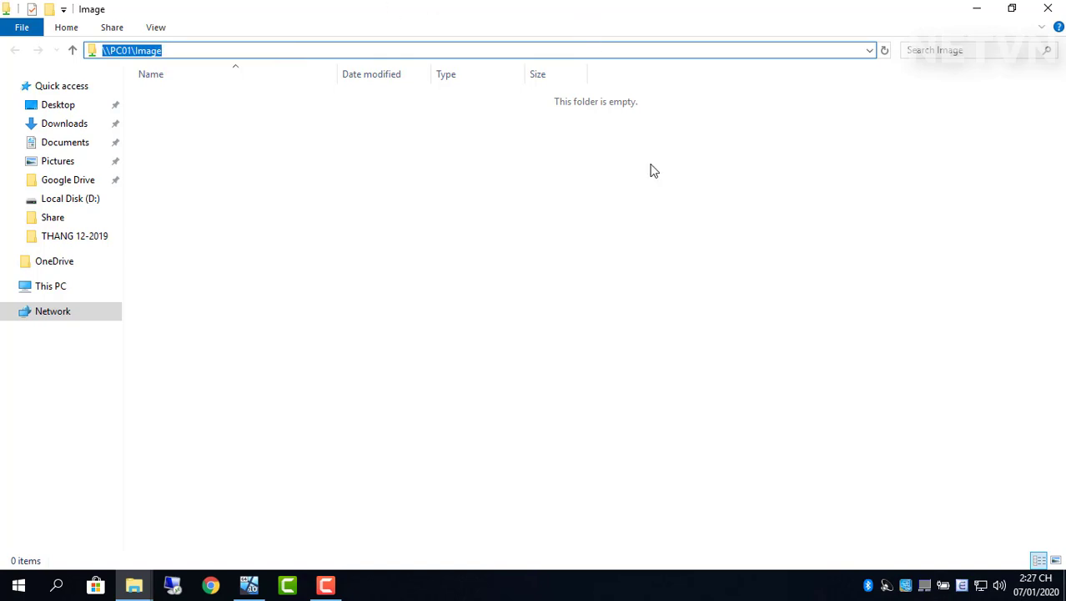
pyautogui.click(1048, 8)
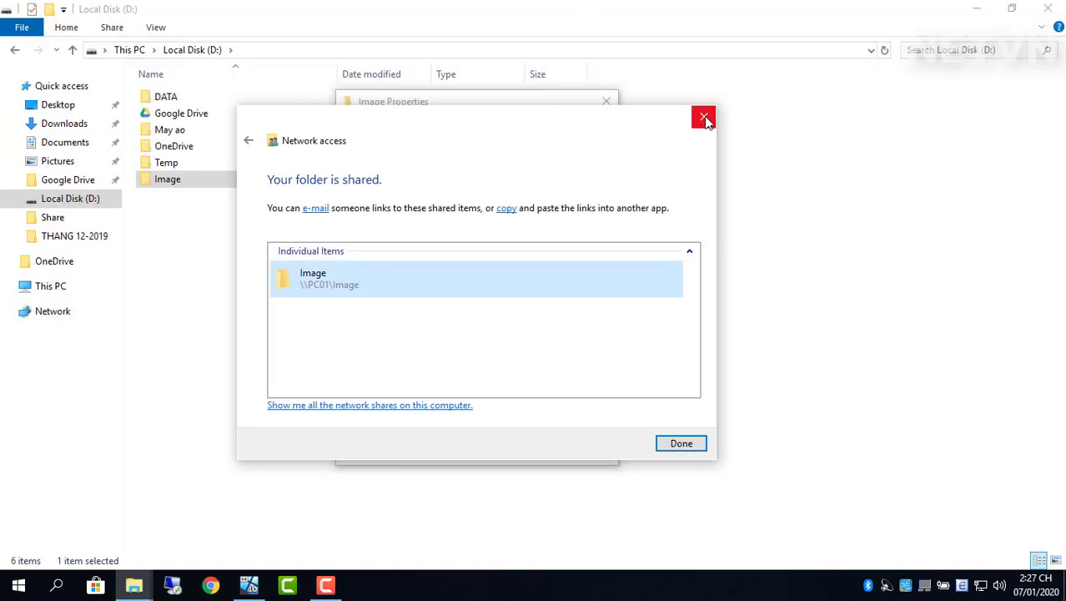
pyautogui.click(686, 445)
pyautogui.click(470, 455)
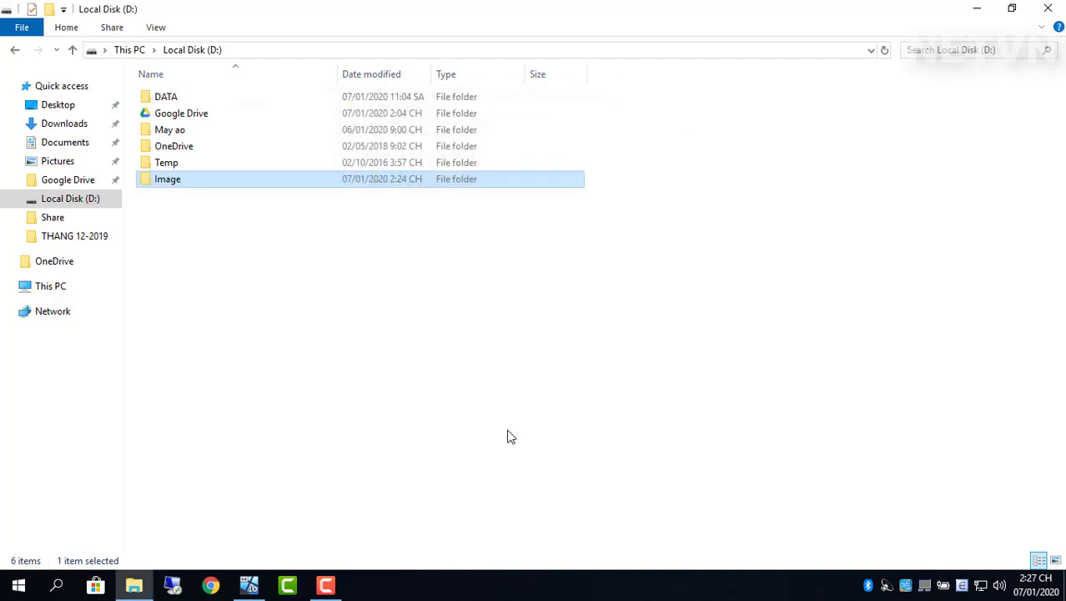
# Step: Close Local Disk (D:), open and close the desktop DATA folder, and deselect it
pyautogui.click(1048, 8)
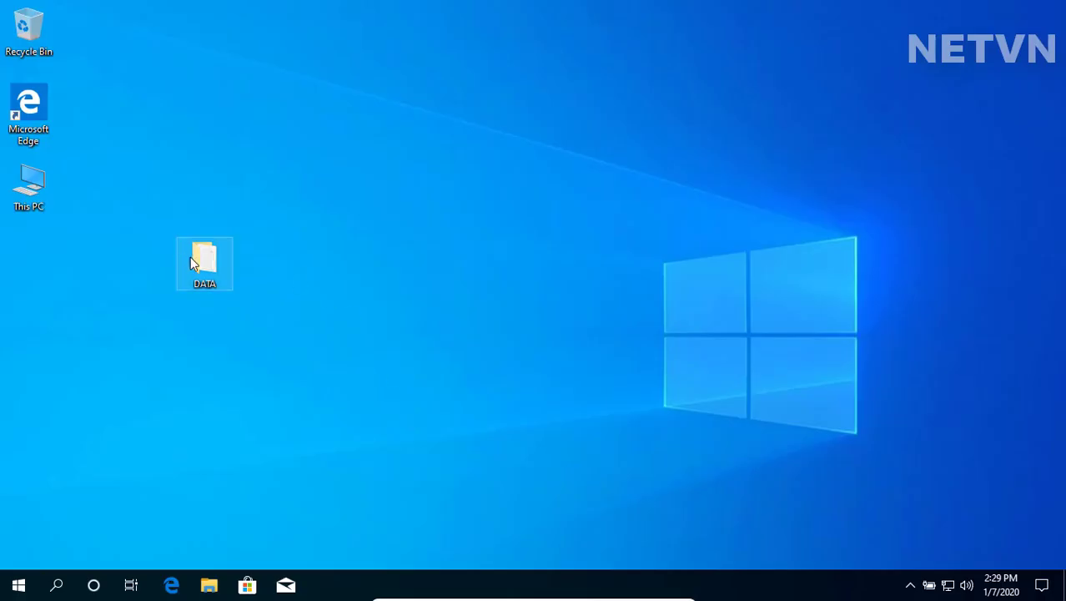
pyautogui.doubleClick(200, 265)
pyautogui.click(961, 68)
pyautogui.click(270, 355)
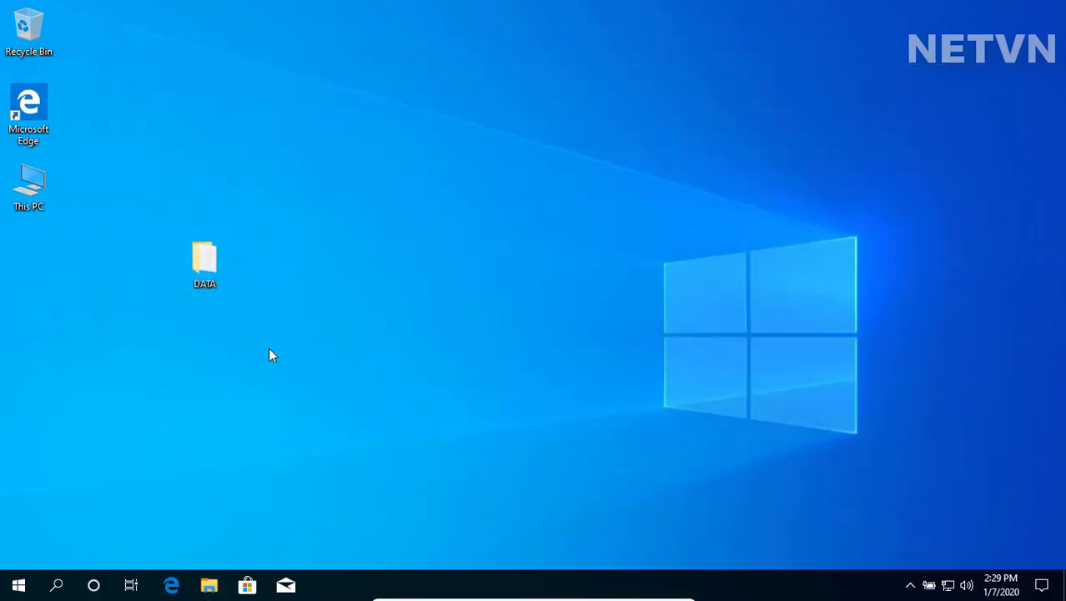
# Step: Go from Settings > Update & Security > Backup > More options to the File History advanced settings
pyautogui.click(18, 584)
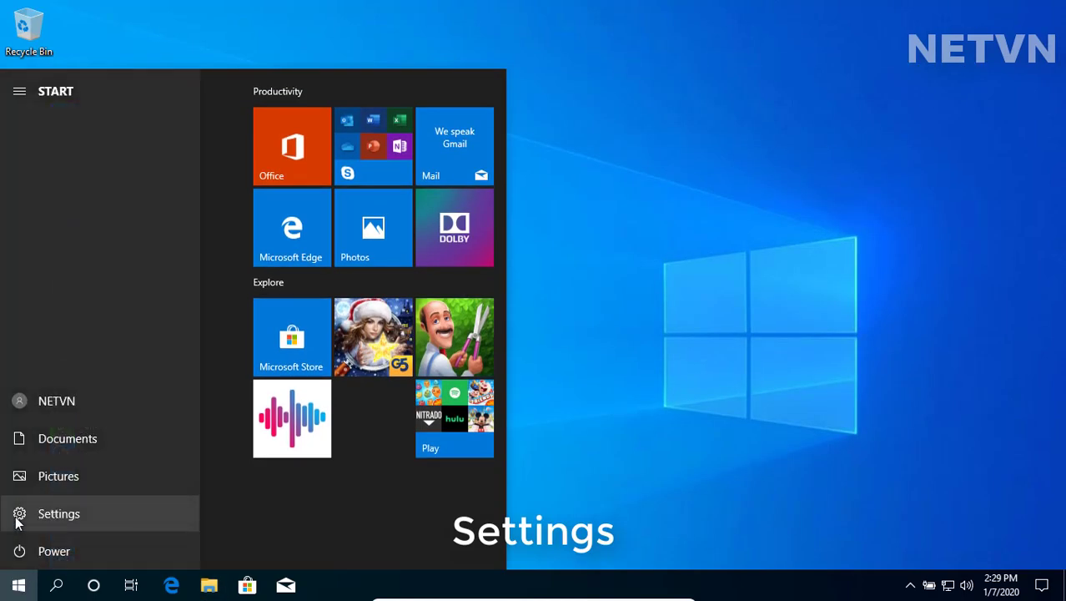
pyautogui.click(18, 515)
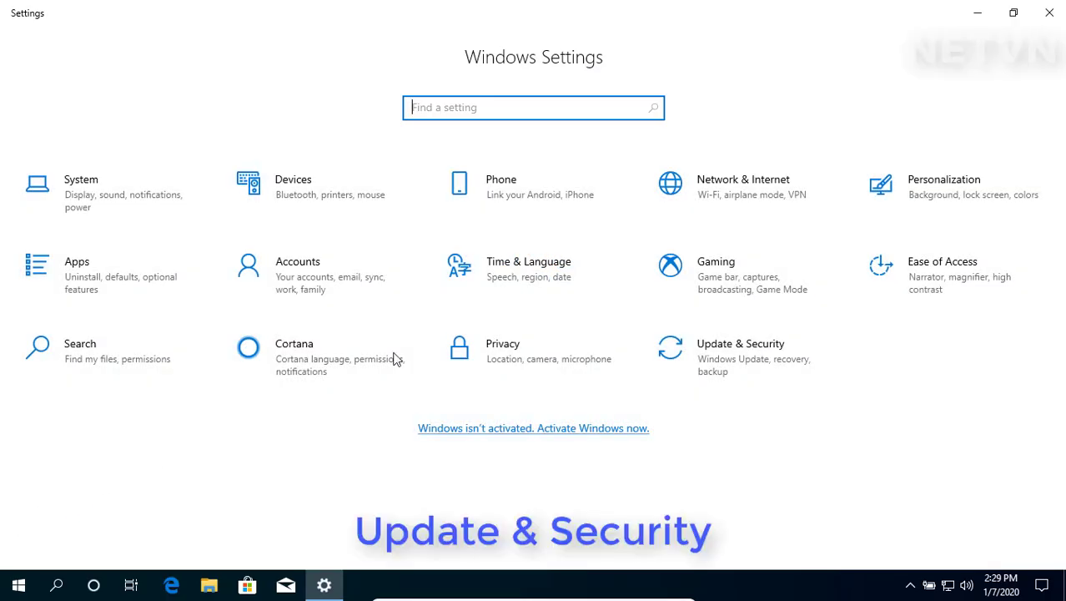
pyautogui.click(716, 353)
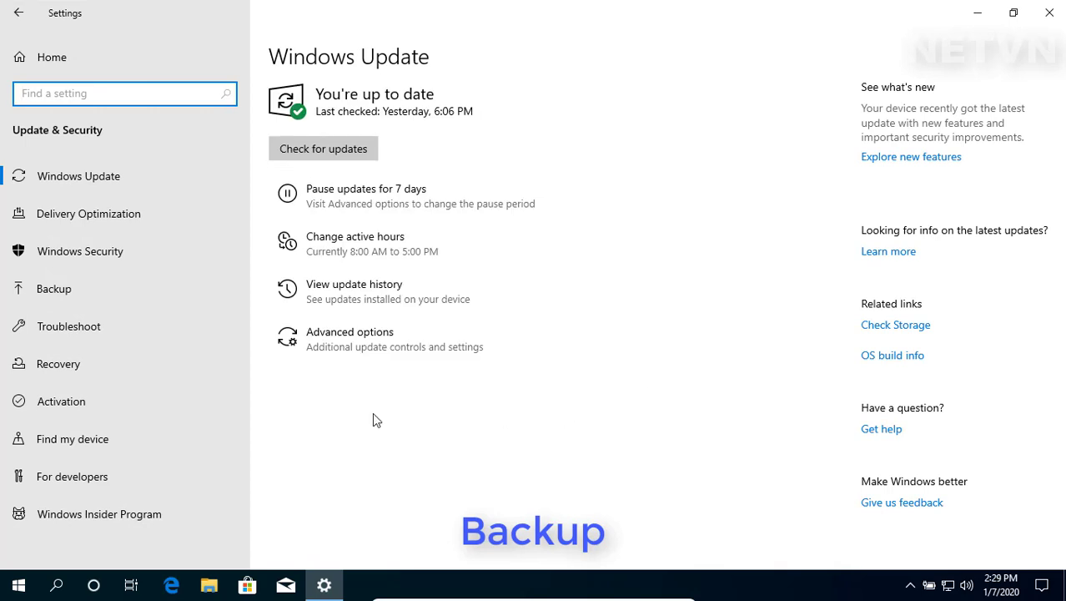
pyautogui.click(55, 297)
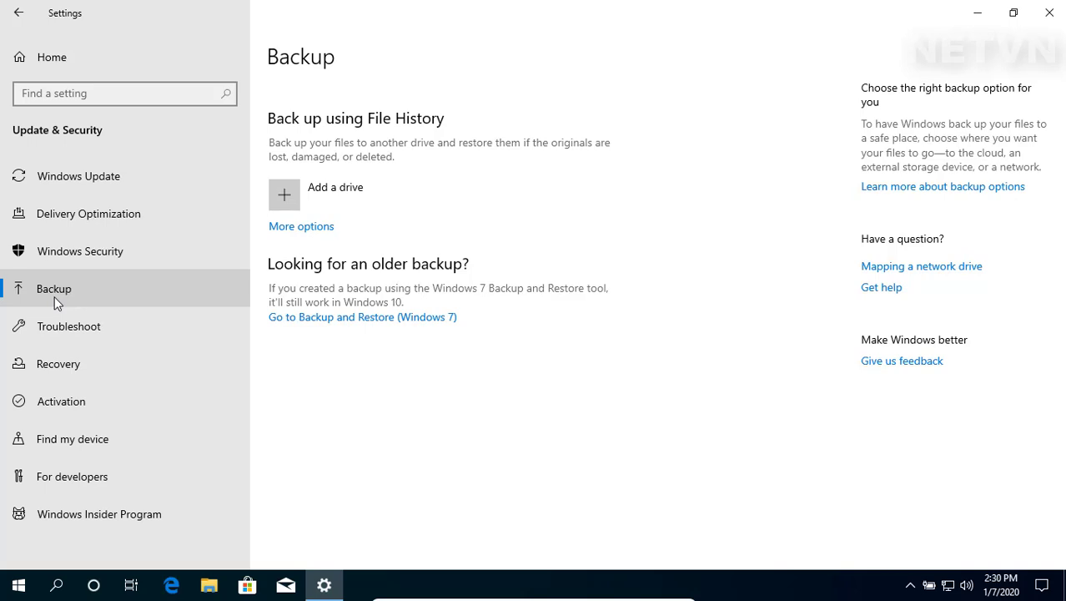
pyautogui.click(309, 231)
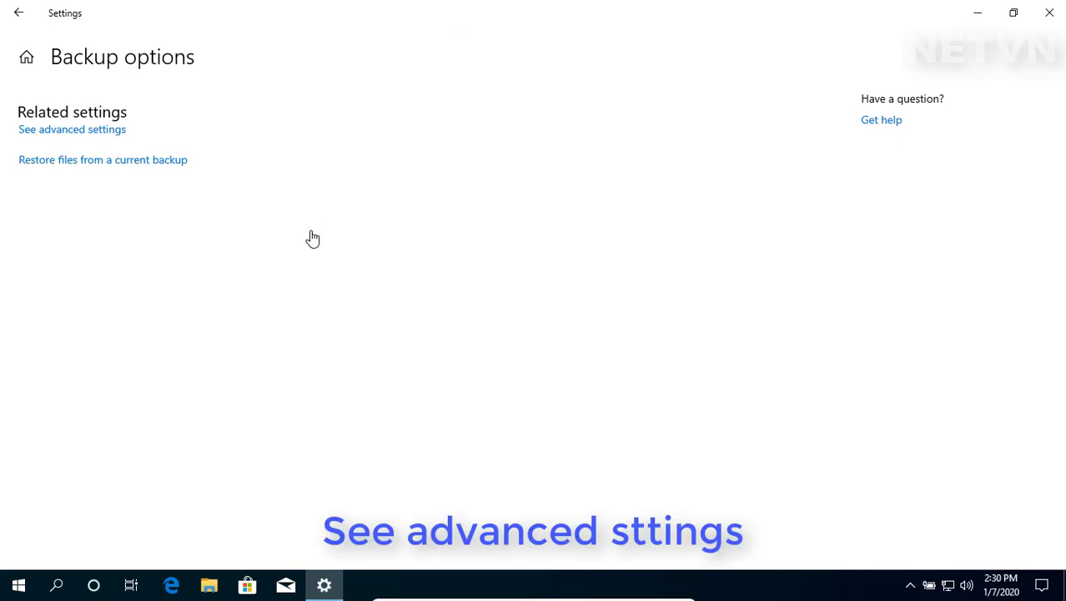
pyautogui.click(94, 134)
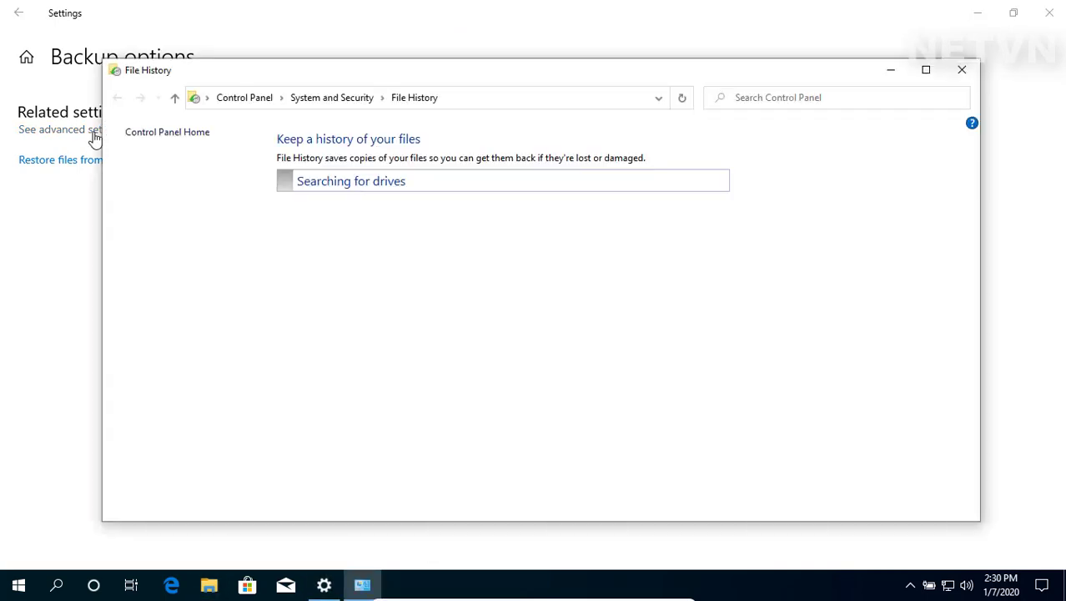
# Step: Close Settings, maximize File History, and open System Image Backup maximized
pyautogui.click(1048, 13)
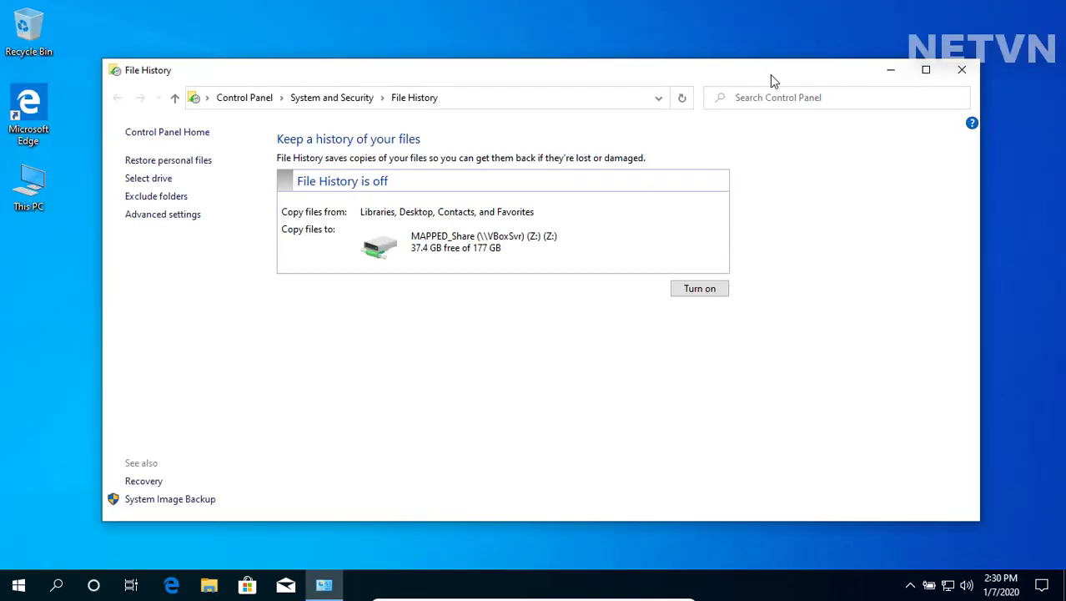
pyautogui.click(925, 70)
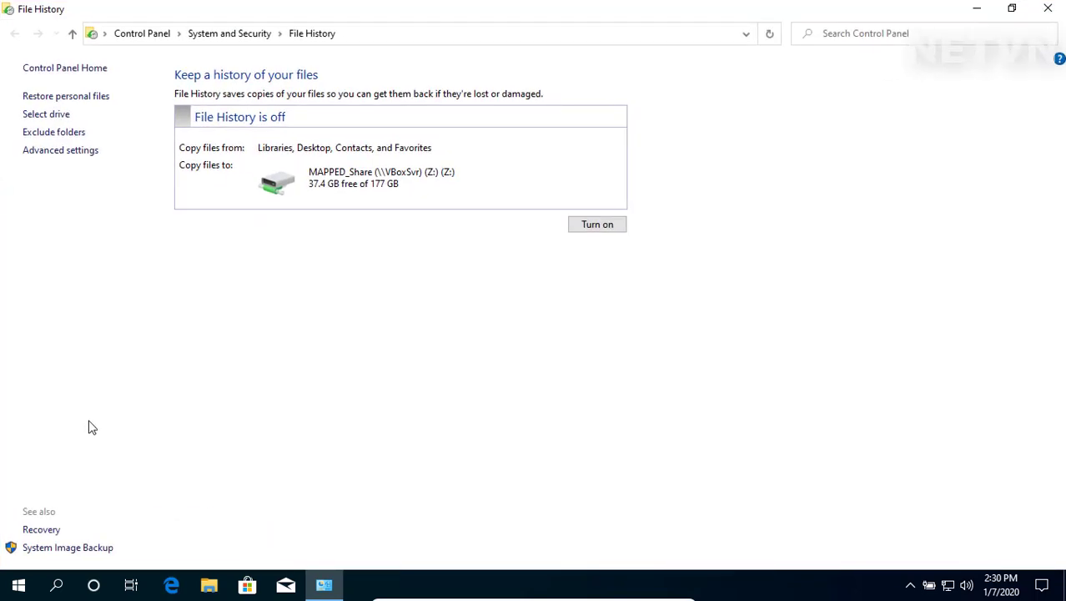
pyautogui.click(84, 552)
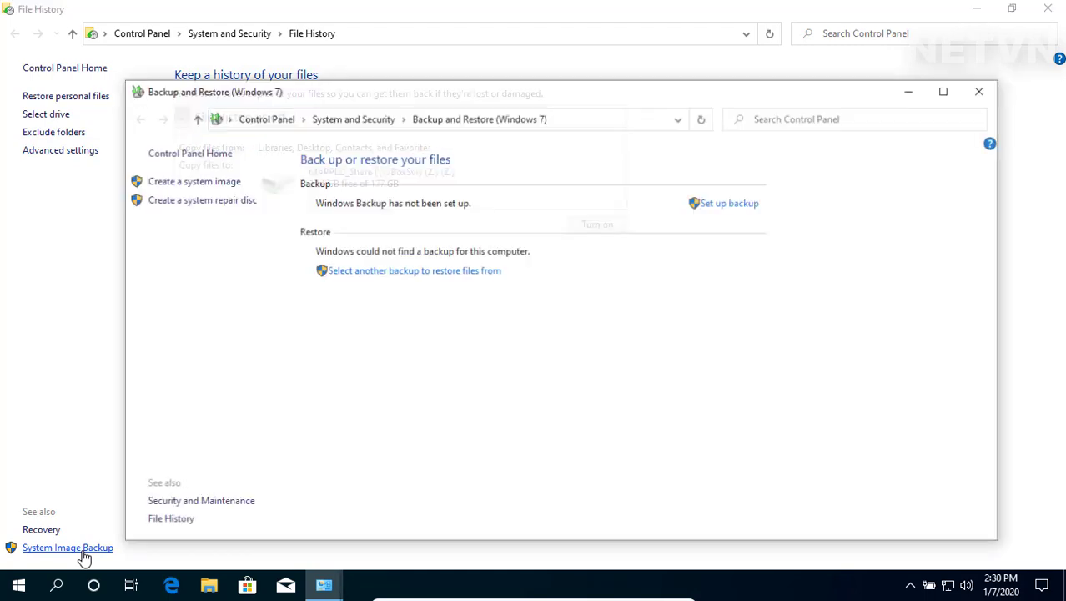
pyautogui.click(946, 89)
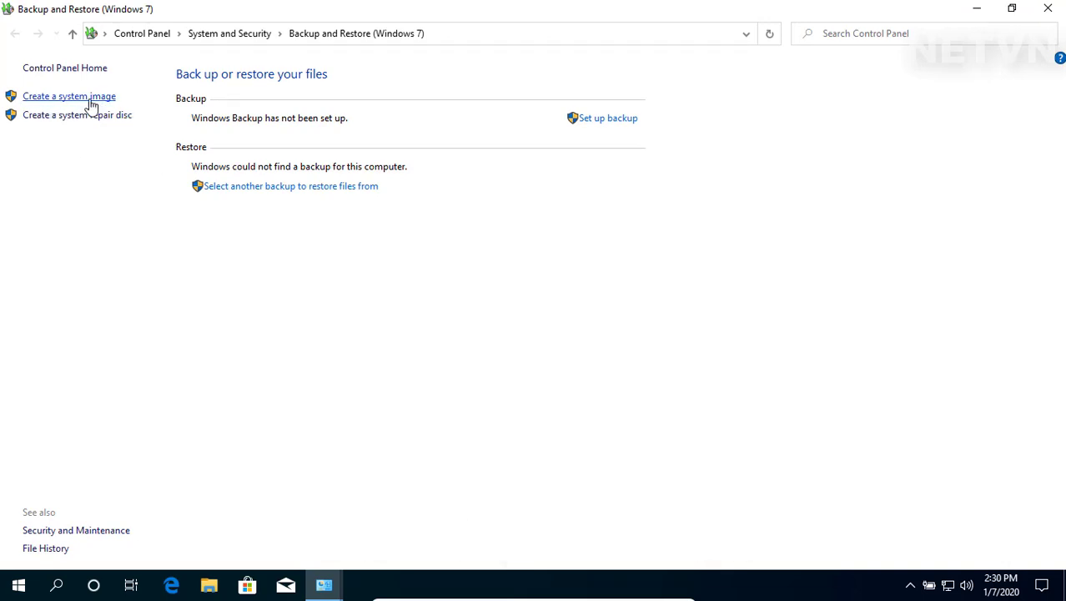
# Step: Set the system image destination to network location \\PC01\Image with the share account's username and password
pyautogui.click(89, 101)
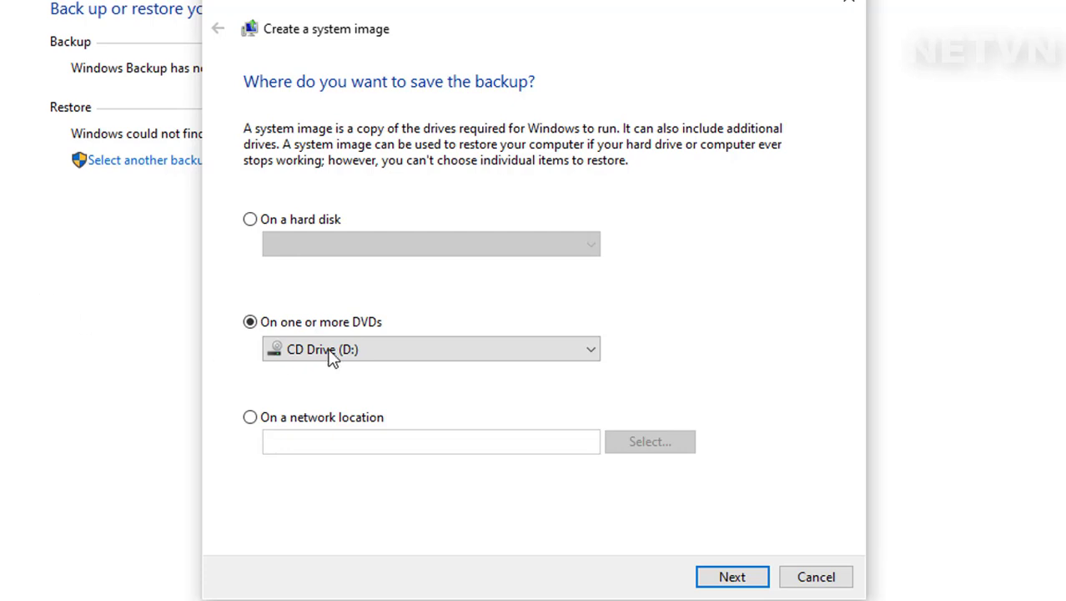
pyautogui.click(302, 420)
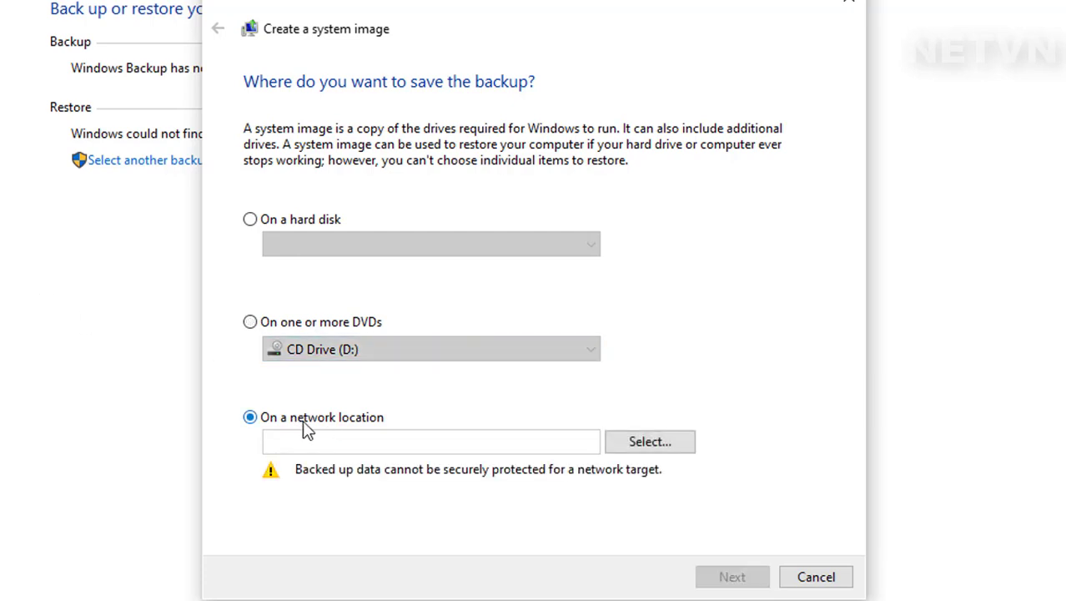
pyautogui.click(653, 445)
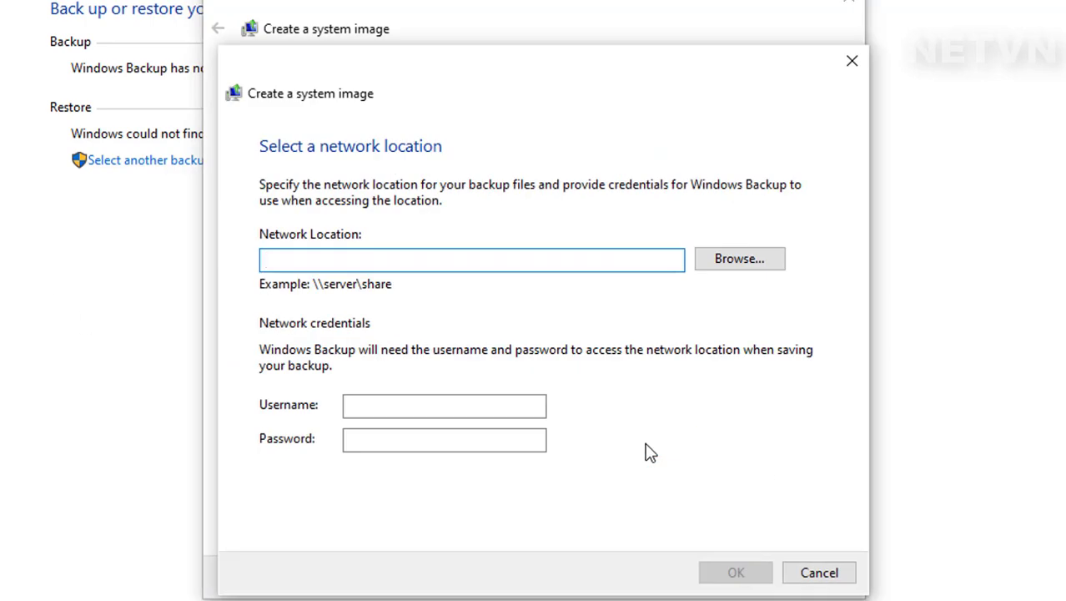
pyautogui.write('\\\\')
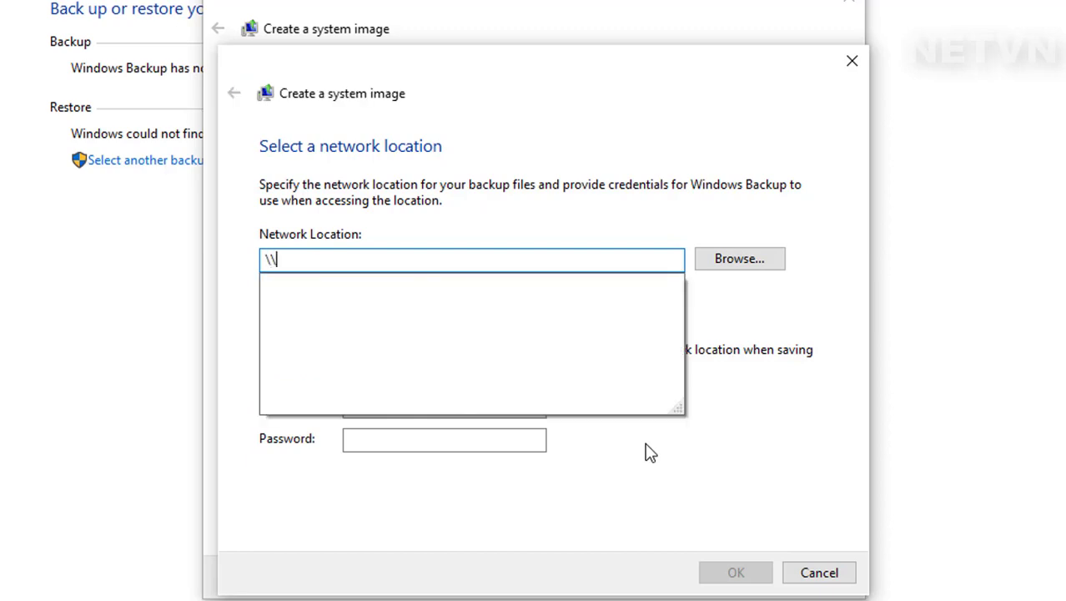
pyautogui.write('PC01\\')
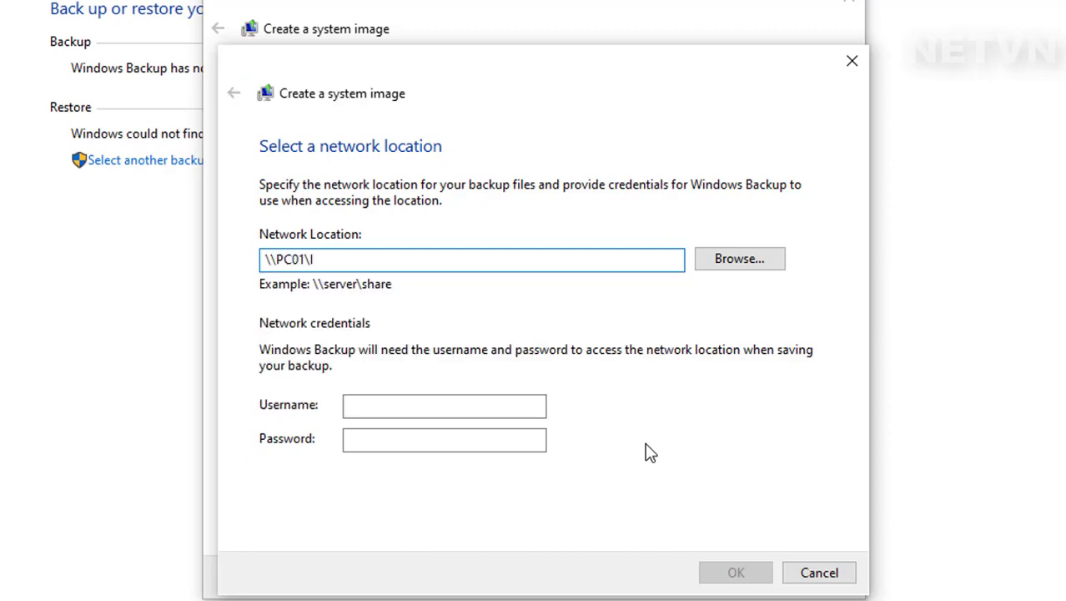
pyautogui.write('Image')
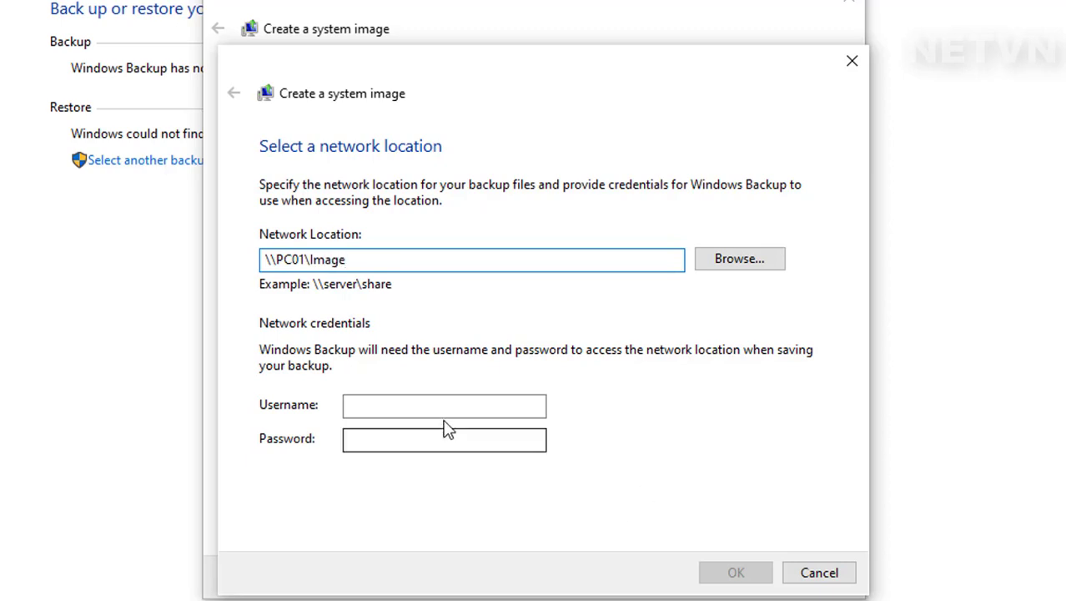
pyautogui.click(444, 407)
pyautogui.write('client')
pyautogui.click(544, 437)
pyautogui.write('123456')
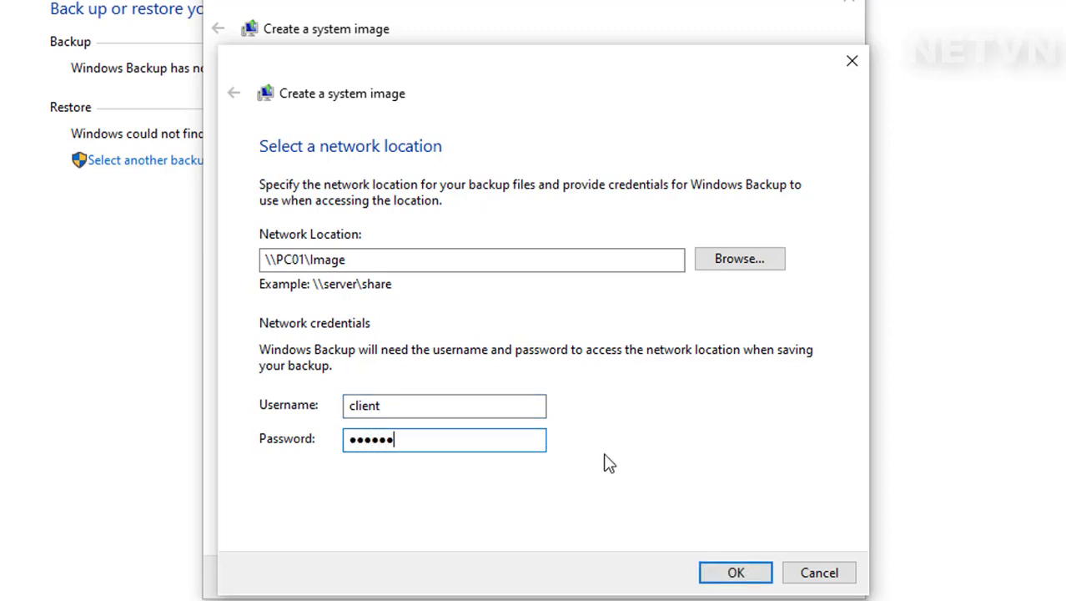
pyautogui.click(732, 574)
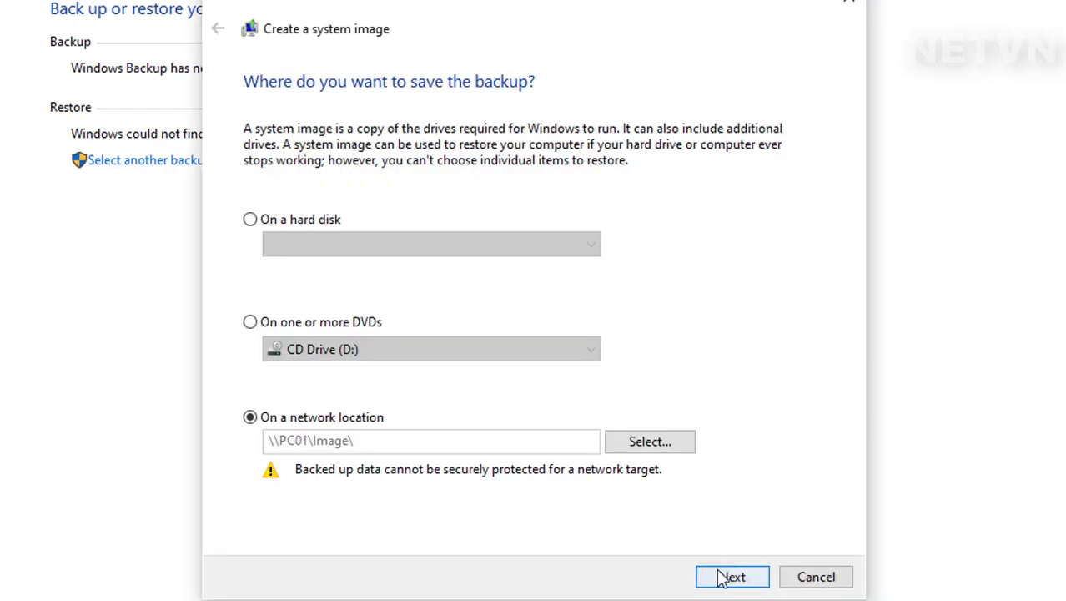
# Step: Start the backup to \\PC01\Image, decline the repair disc, and close the completed dialog
pyautogui.click(732, 577)
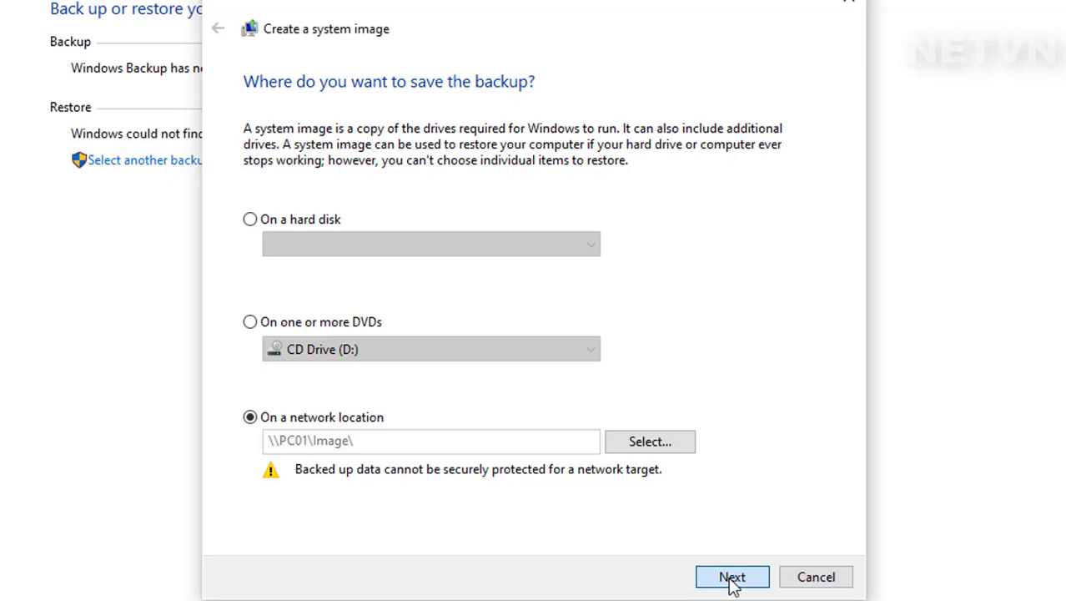
pyautogui.click(732, 578)
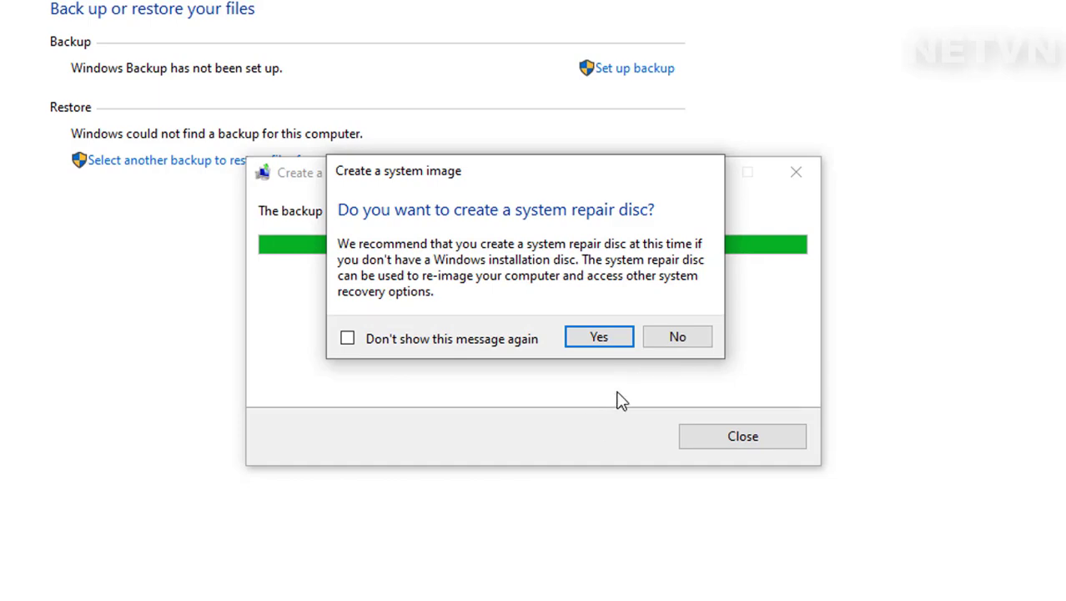
pyautogui.click(678, 336)
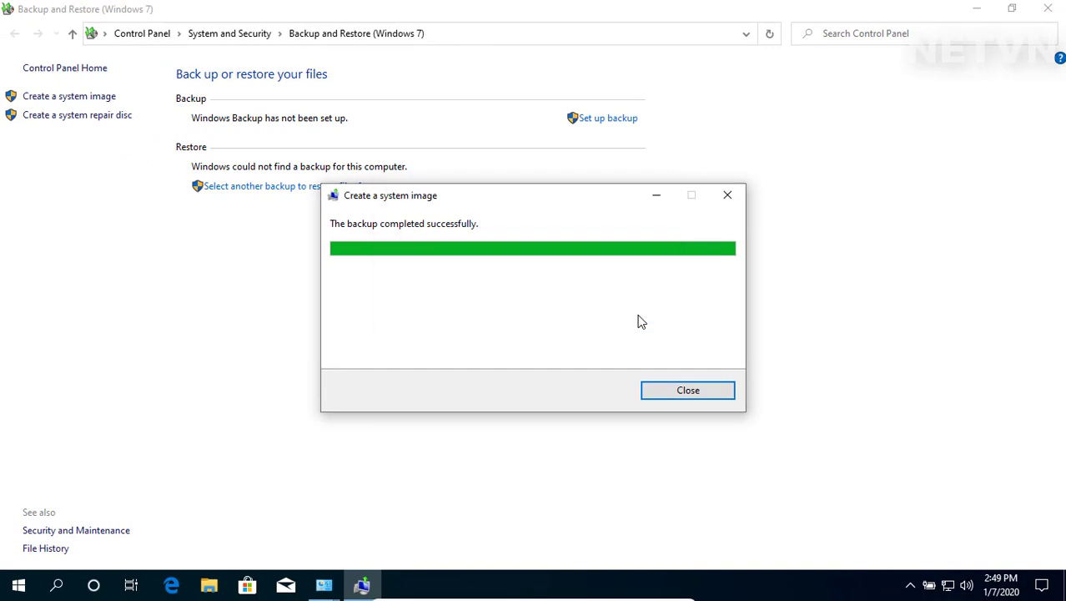
pyautogui.click(689, 393)
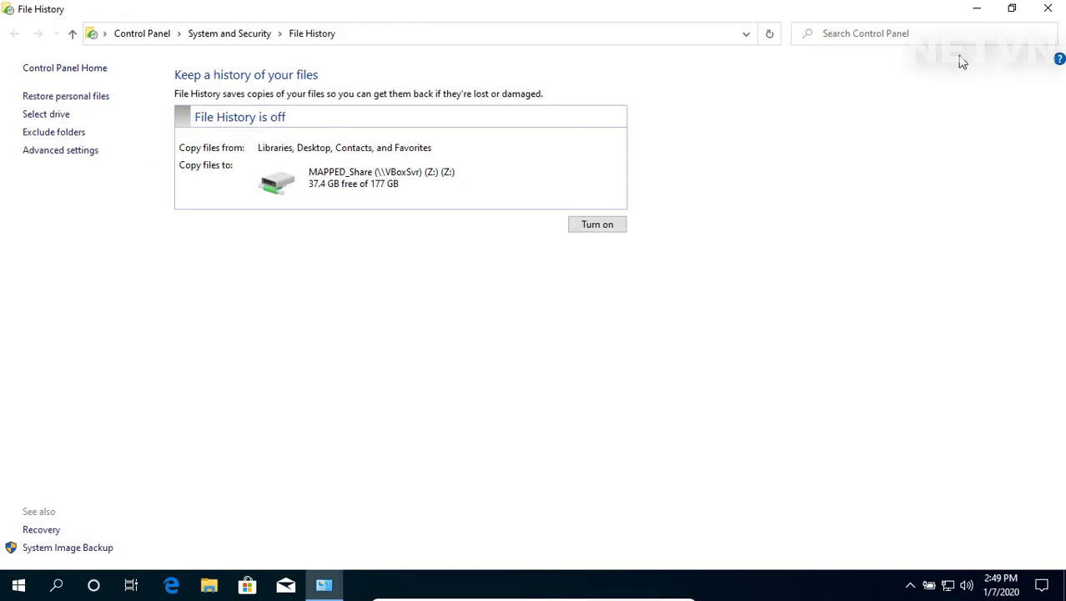
# Step: Open \\PC01 from the Run box and sign in with the share's username and password
pyautogui.click(1048, 10)
pyautogui.click(56, 584)
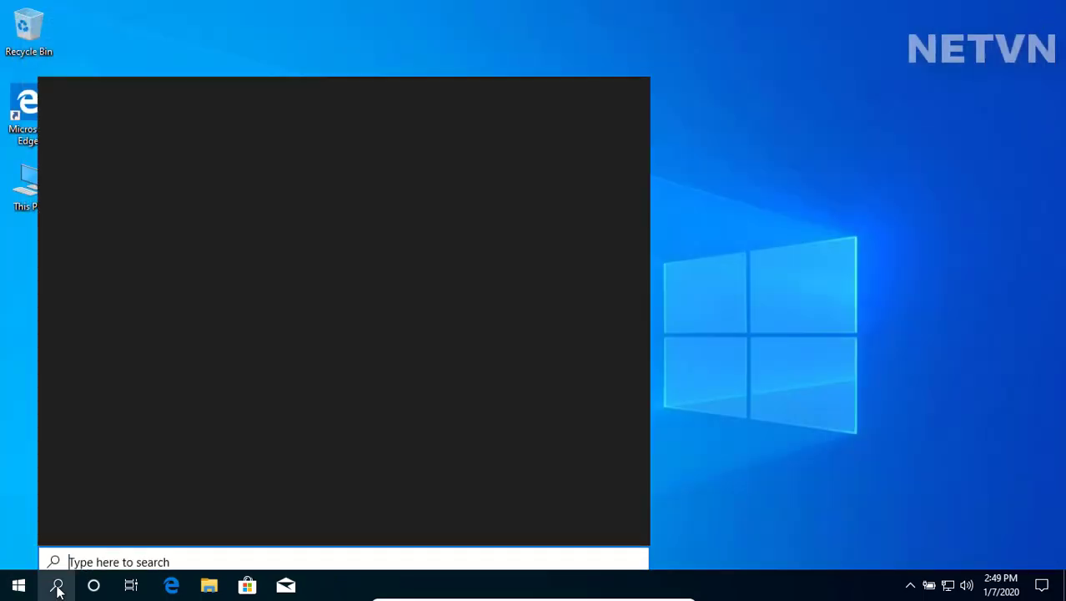
pyautogui.write('run')
pyautogui.press('Return')
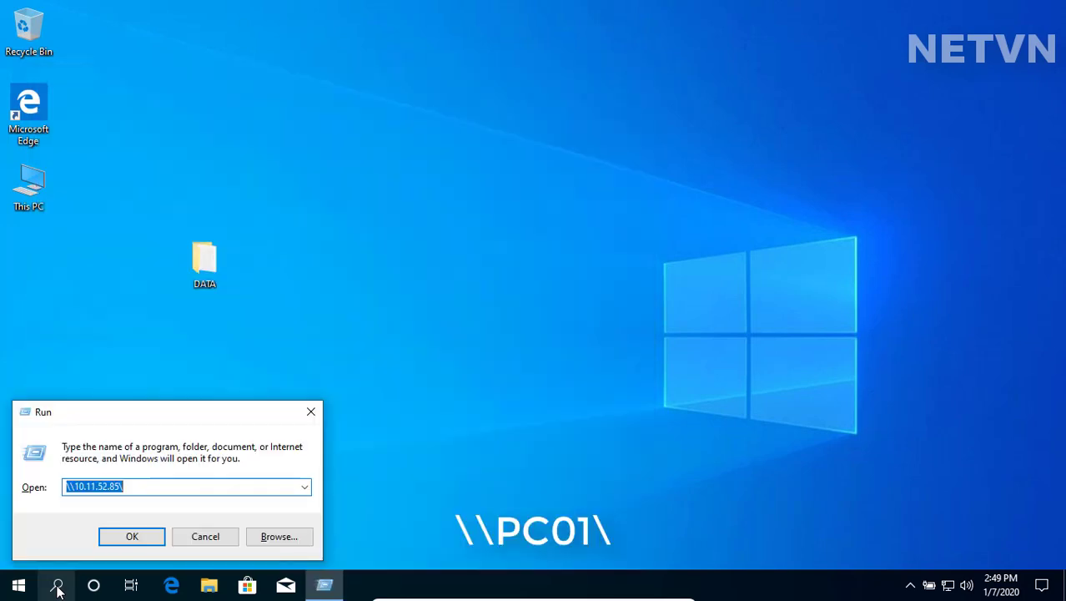
pyautogui.write('\\PC01\\')
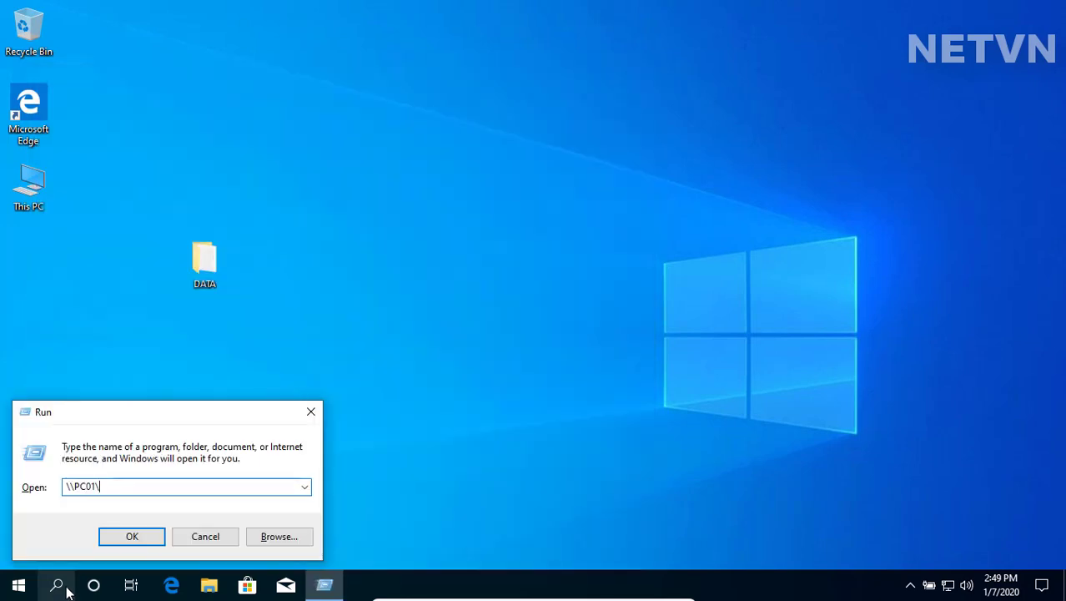
pyautogui.press('Return')
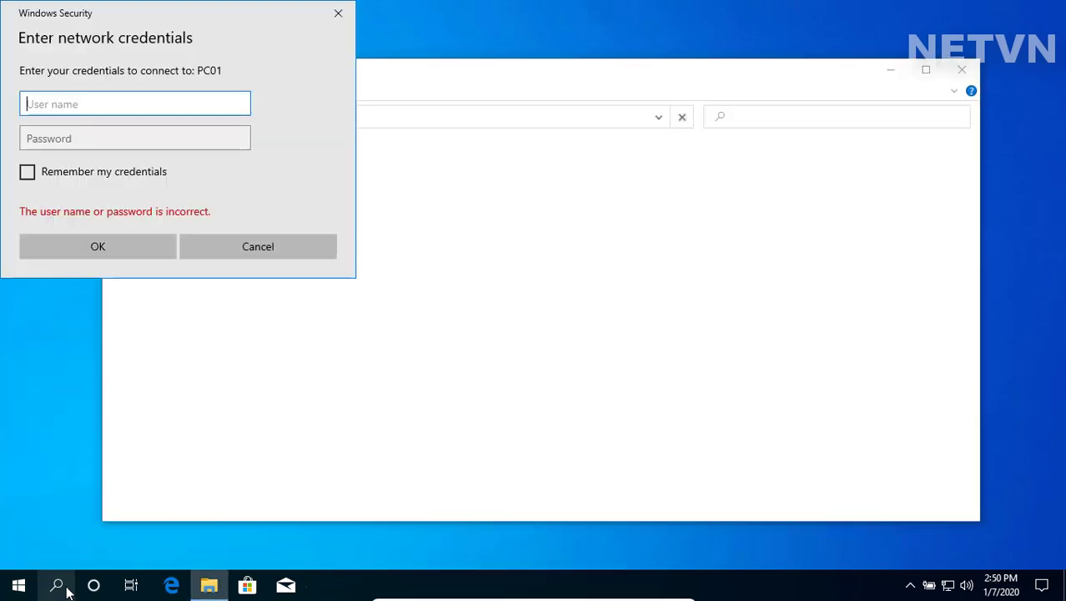
pyautogui.write('client')
pyautogui.press('Tab')
pyautogui.write('123456')
pyautogui.press('Return')
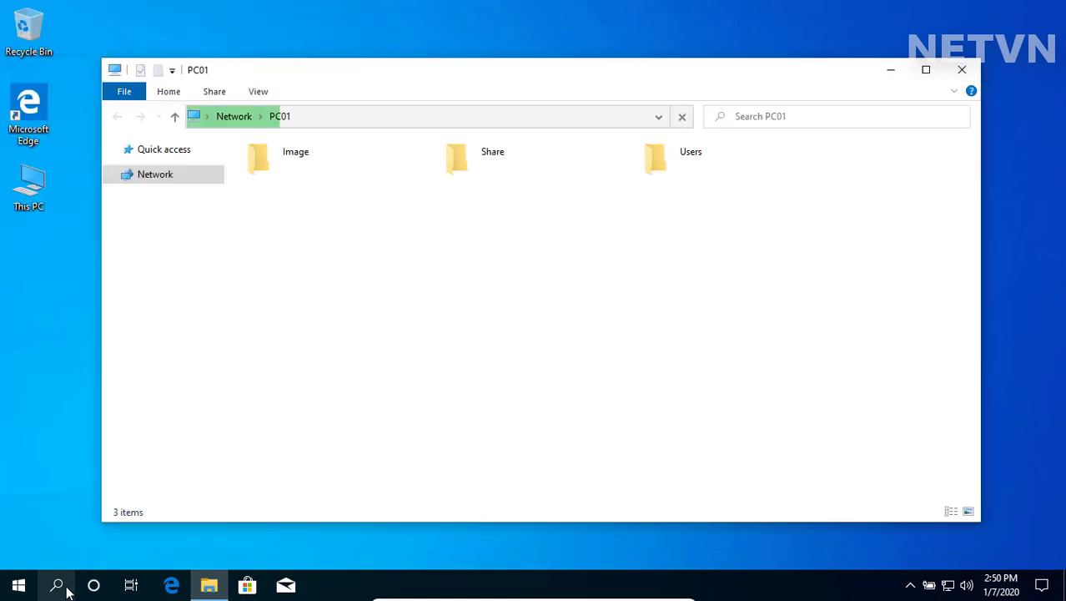
pyautogui.doubleClick(288, 158)
pyautogui.doubleClick(297, 171)
pyautogui.doubleClick(307, 173)
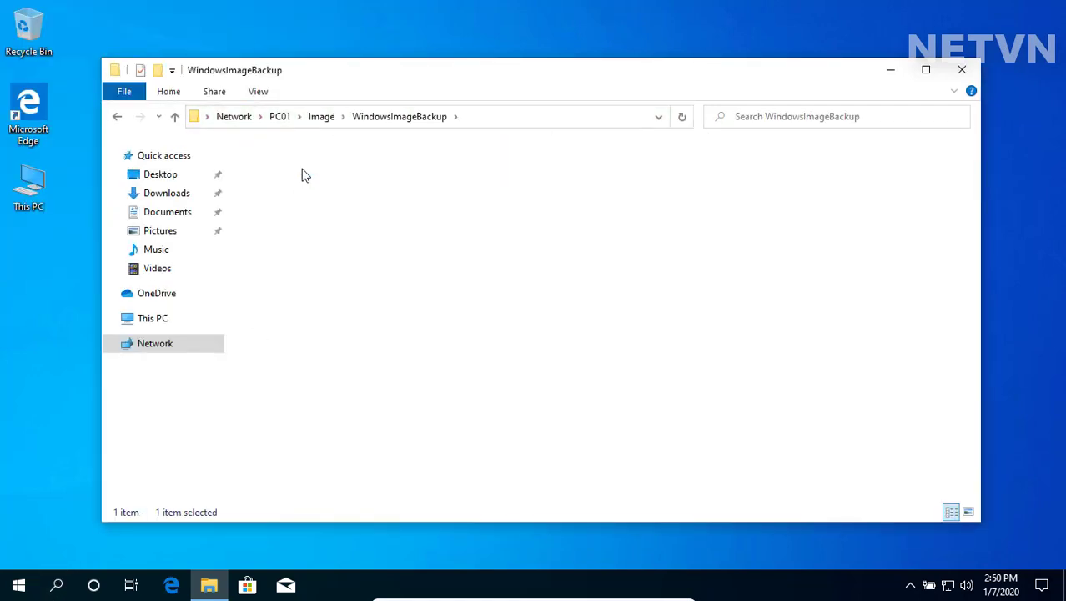
pyautogui.doubleClick(309, 167)
pyautogui.click(375, 183)
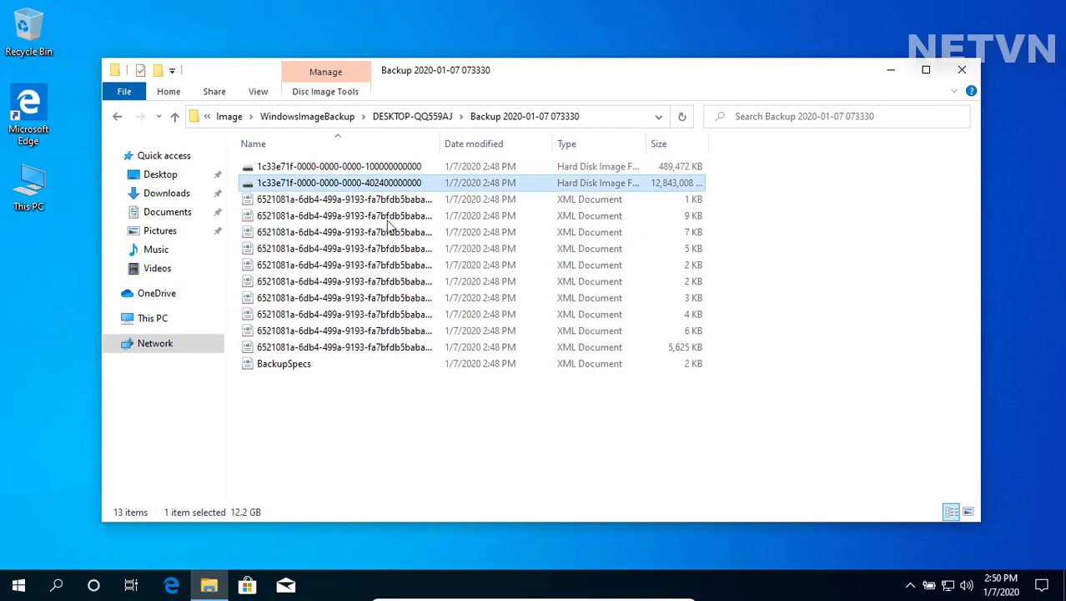
# Step: Delete the desktop DATA folder and empty the Recycle Bin to remove it permanently
pyautogui.click(962, 69)
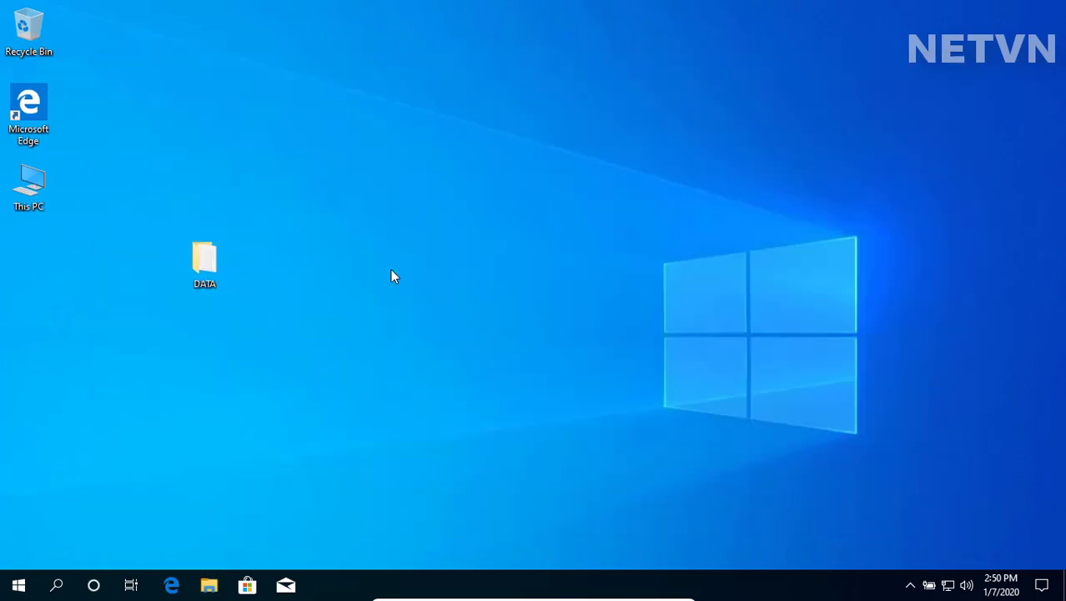
pyautogui.press('Delete')
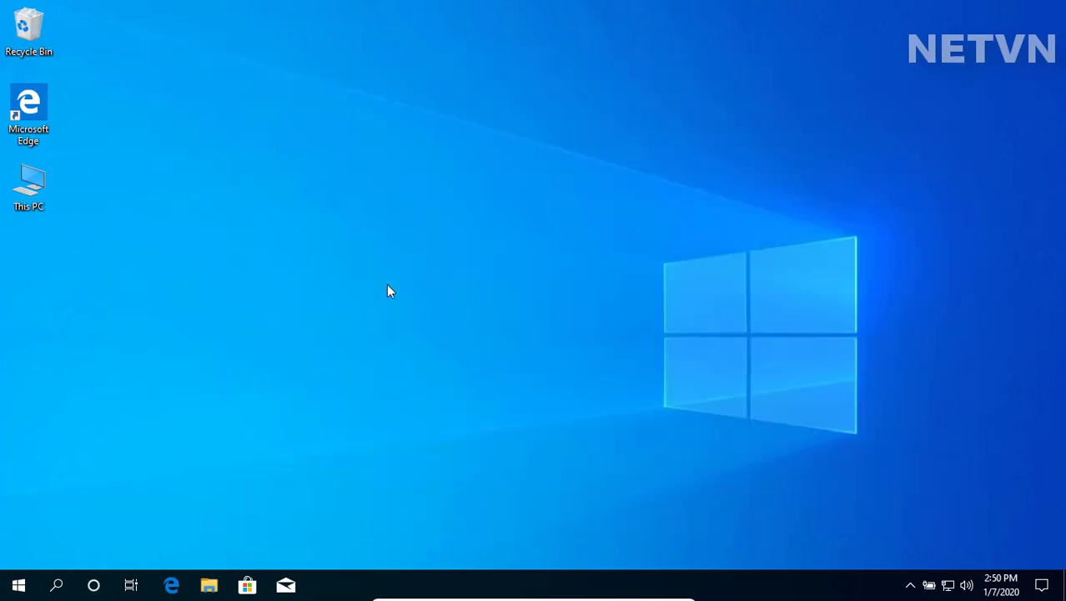
pyautogui.rightClick(35, 38)
pyautogui.click(88, 70)
pyautogui.click(594, 330)
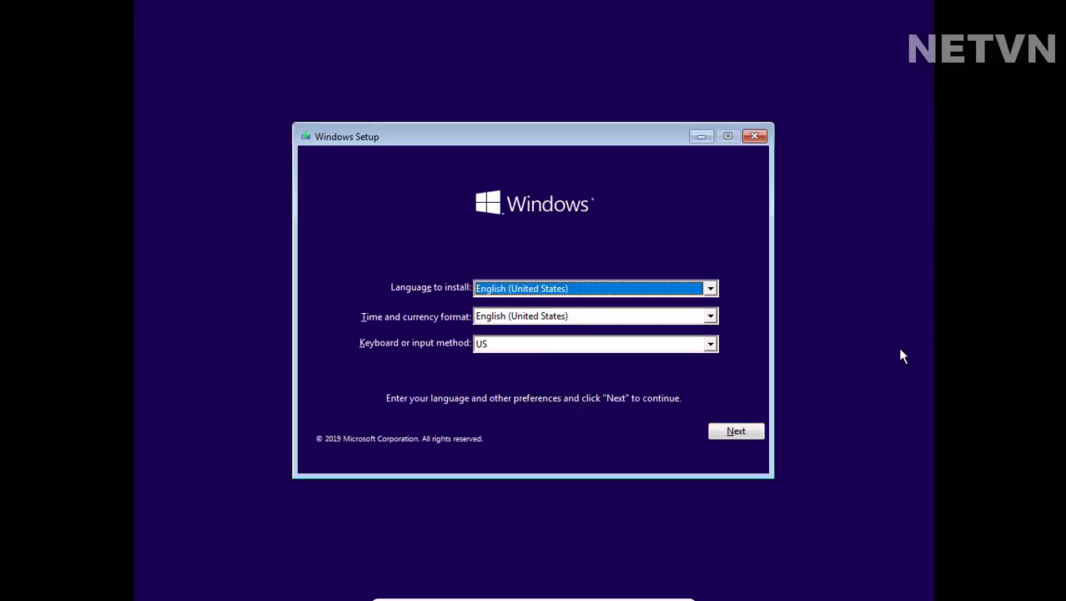
# Step: Keep the default language settings and go into Repair your computer > Troubleshoot
pyautogui.click(736, 431)
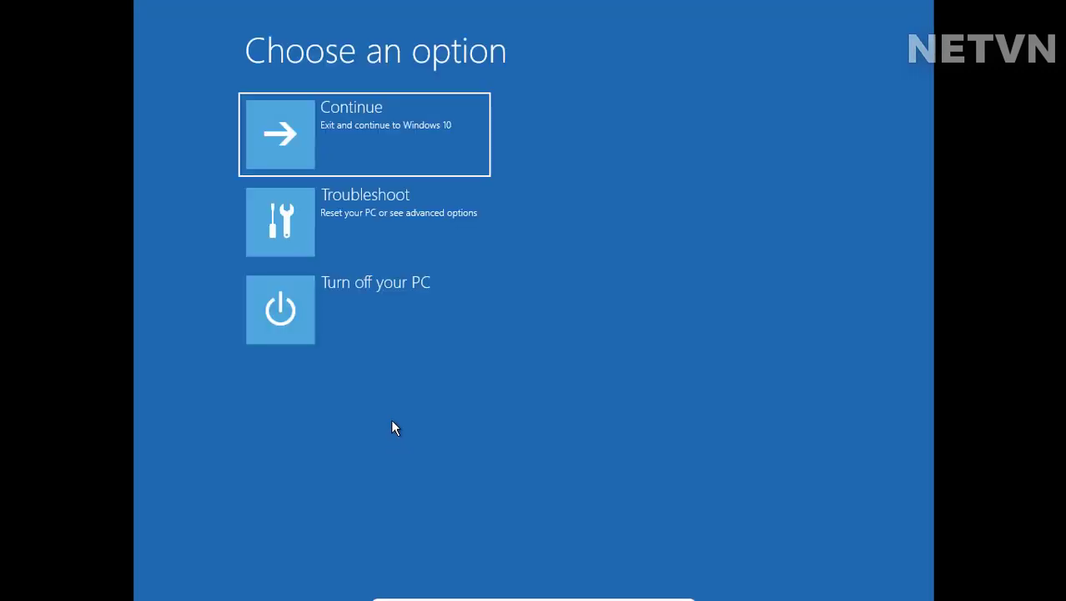
pyautogui.click(358, 236)
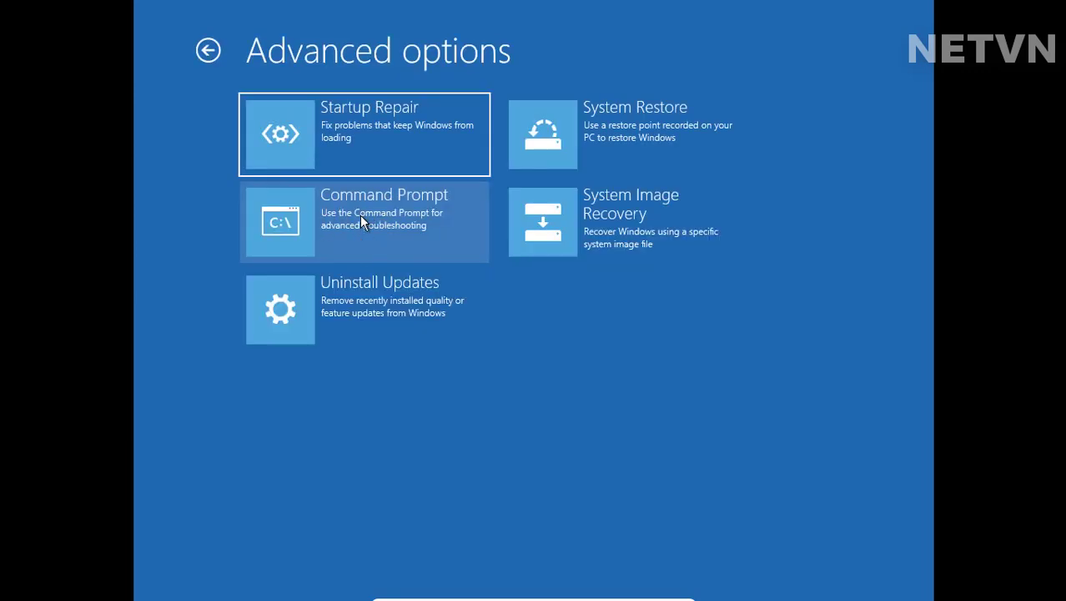
# Step: In a maximized recovery Command Prompt, run startnet and ipconfig, confirming IP 10.11.52.86
pyautogui.click(361, 219)
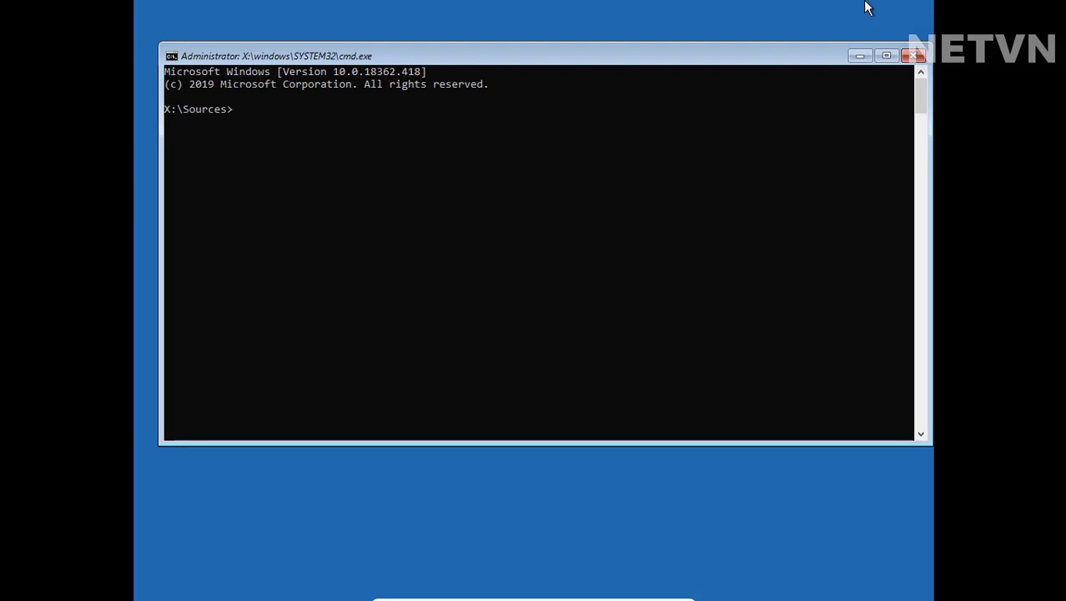
pyautogui.click(886, 56)
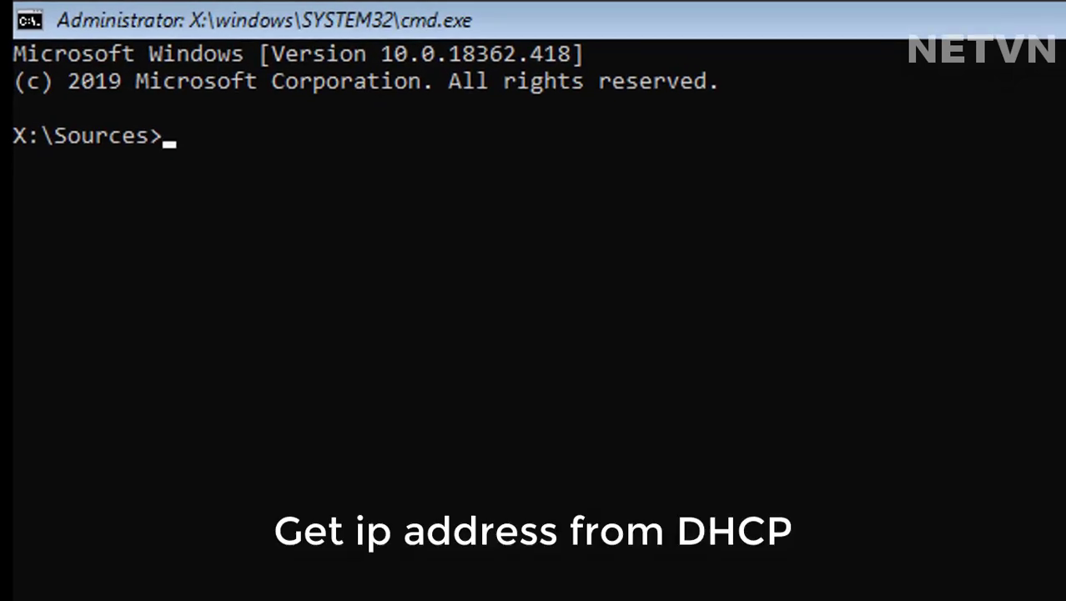
pyautogui.write('startnet')
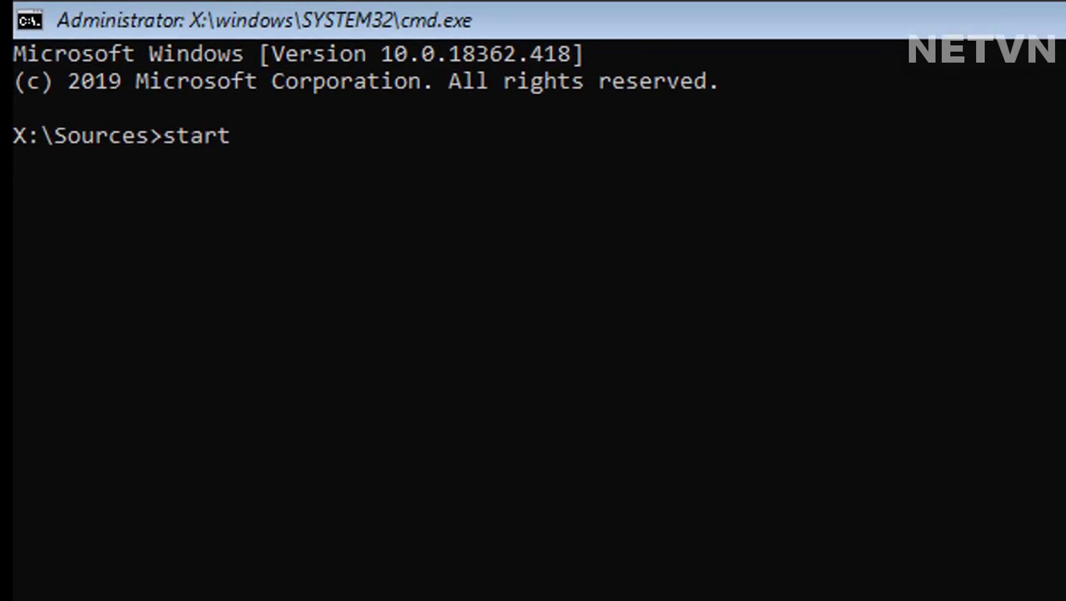
pyautogui.press('Return')
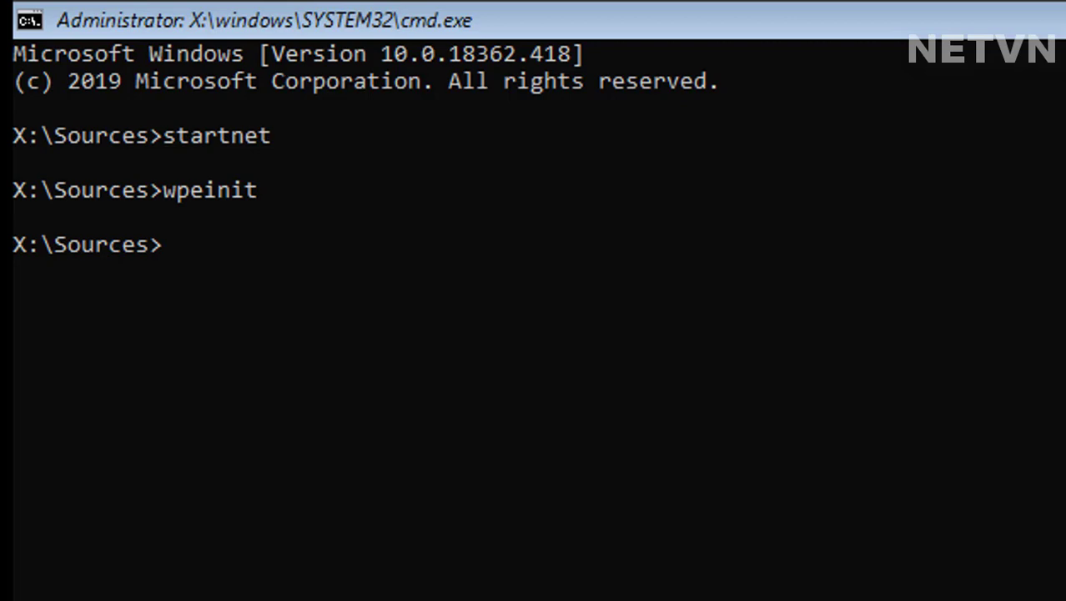
pyautogui.write('ipconfig')
pyautogui.press('Return')
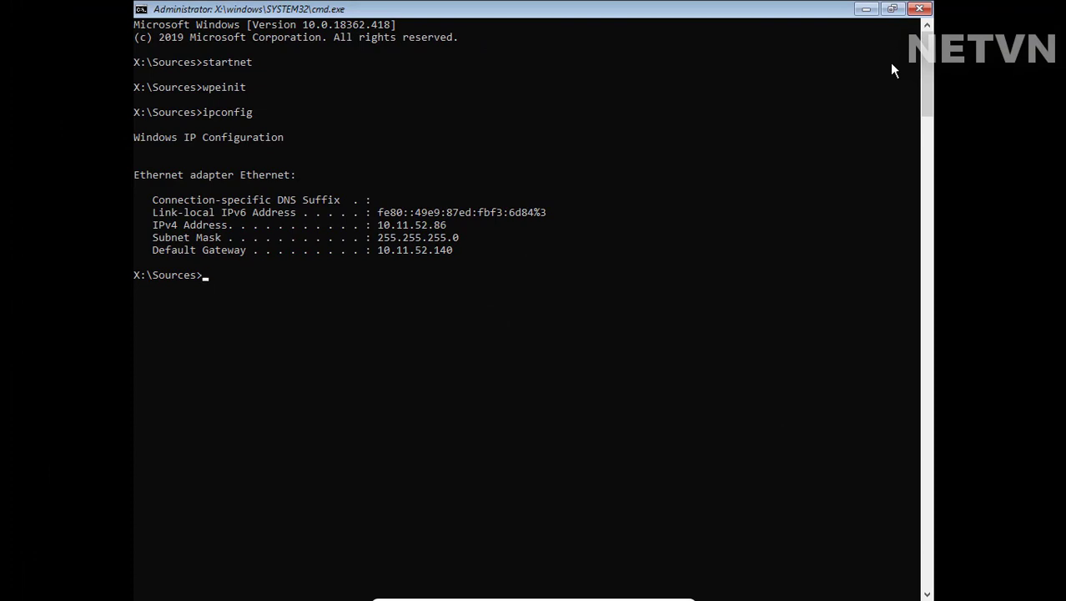
pyautogui.write('net use')
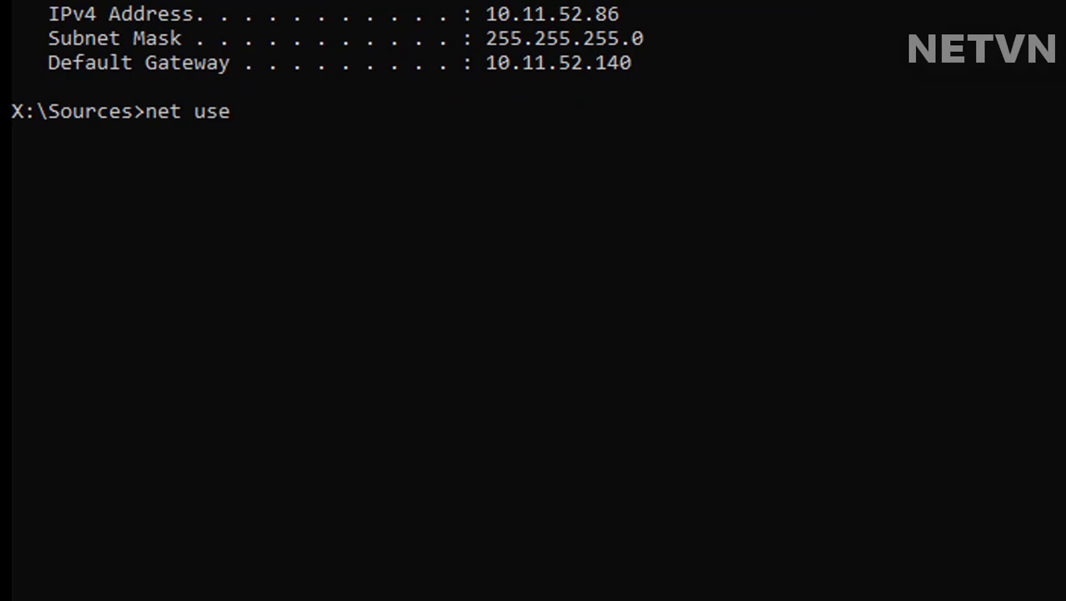
pyautogui.write(' \\\\PC01')
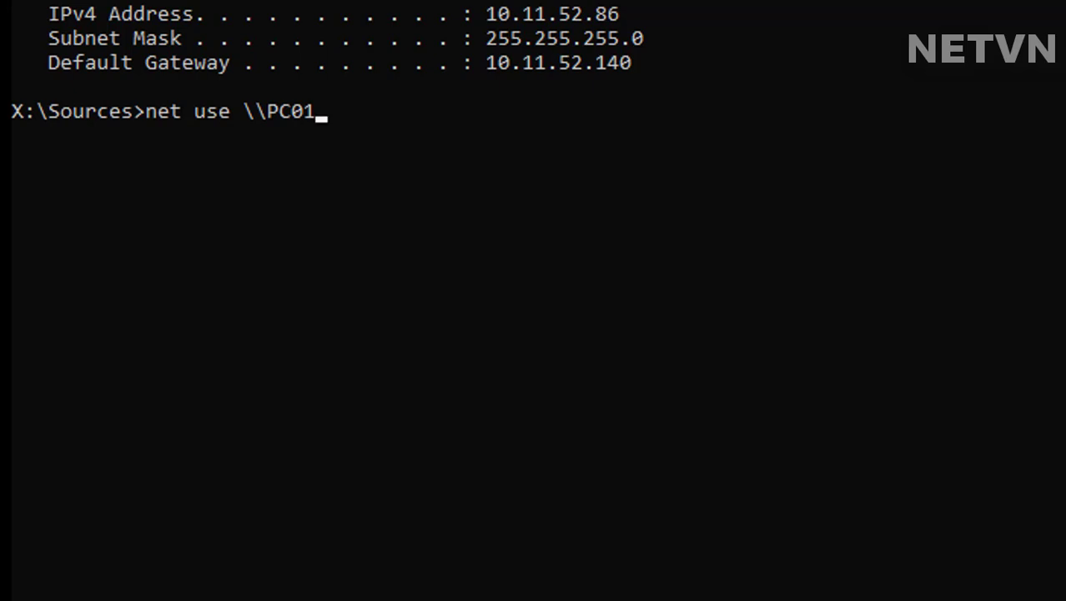
pyautogui.write('\\Image')
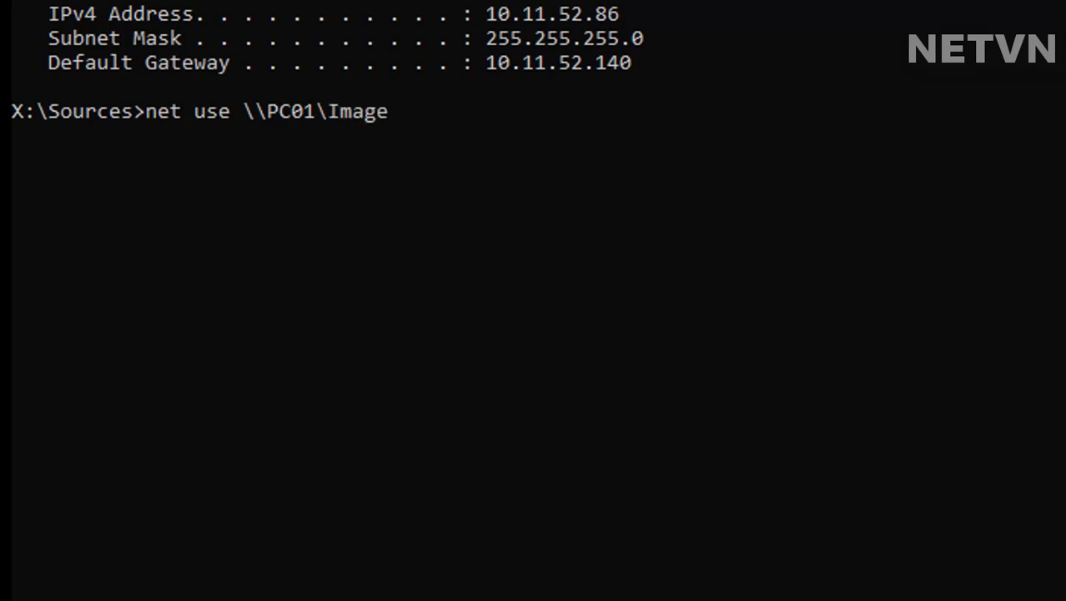
pyautogui.write(' /user')
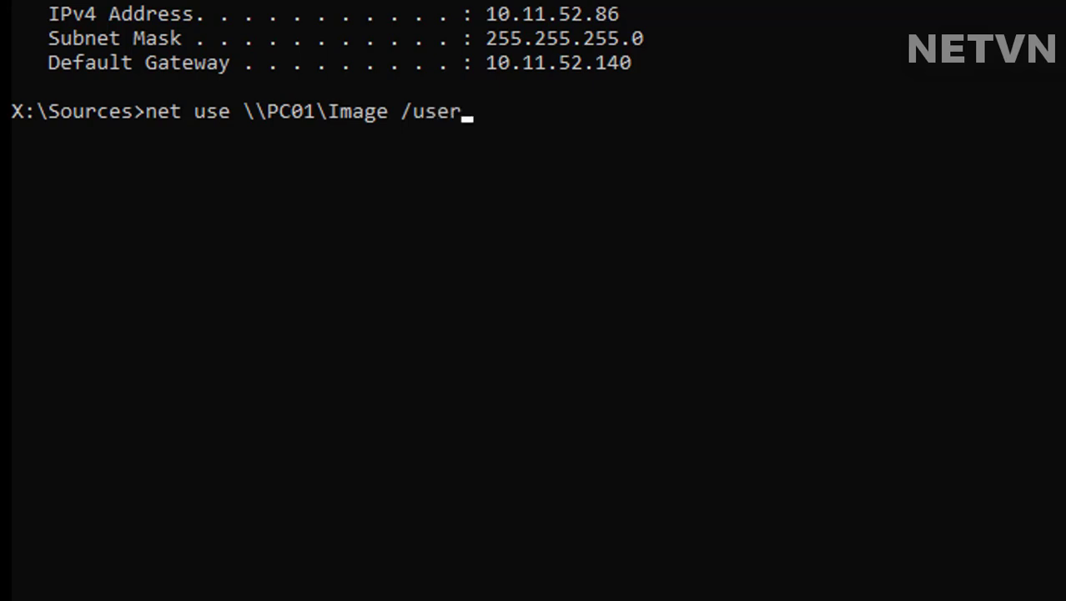
pyautogui.write(':clien')
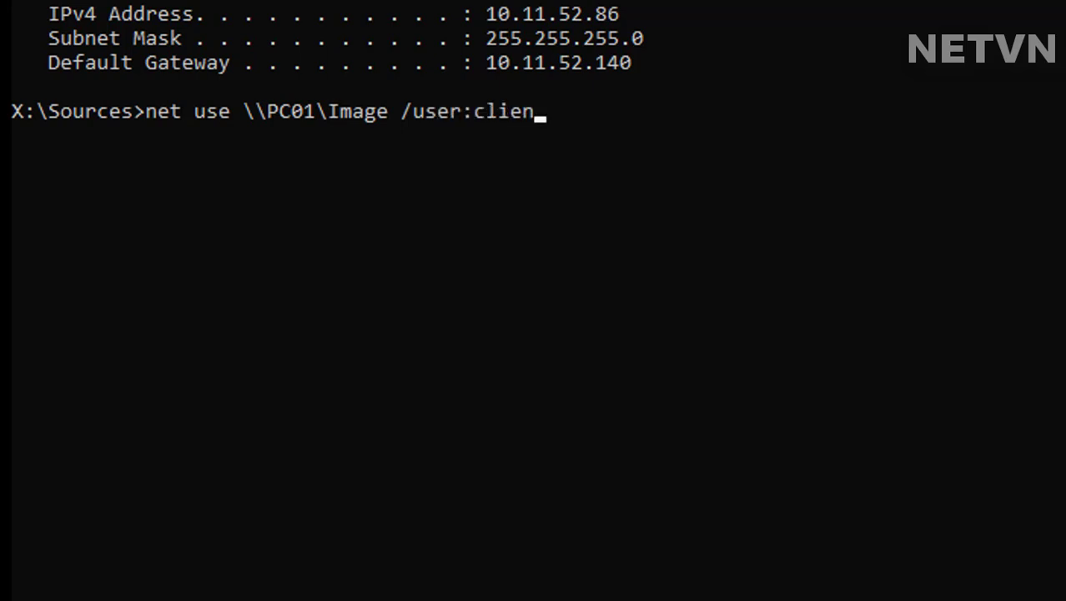
pyautogui.write('t')
# Step: Run net use for \\PC01\Image and enter the share password to connect
pyautogui.press('Return')
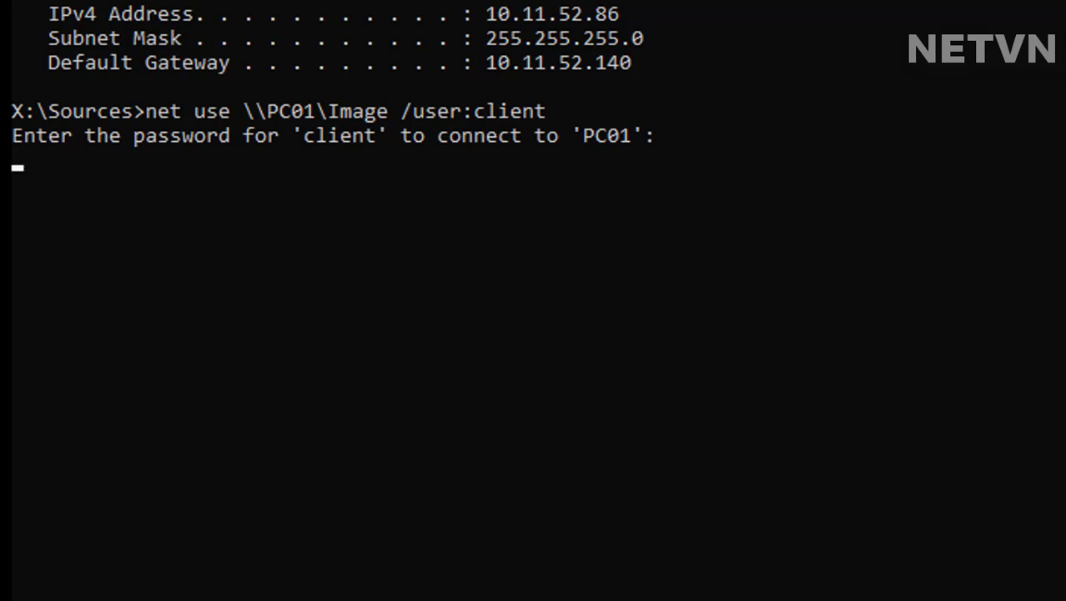
pyautogui.press('Return')
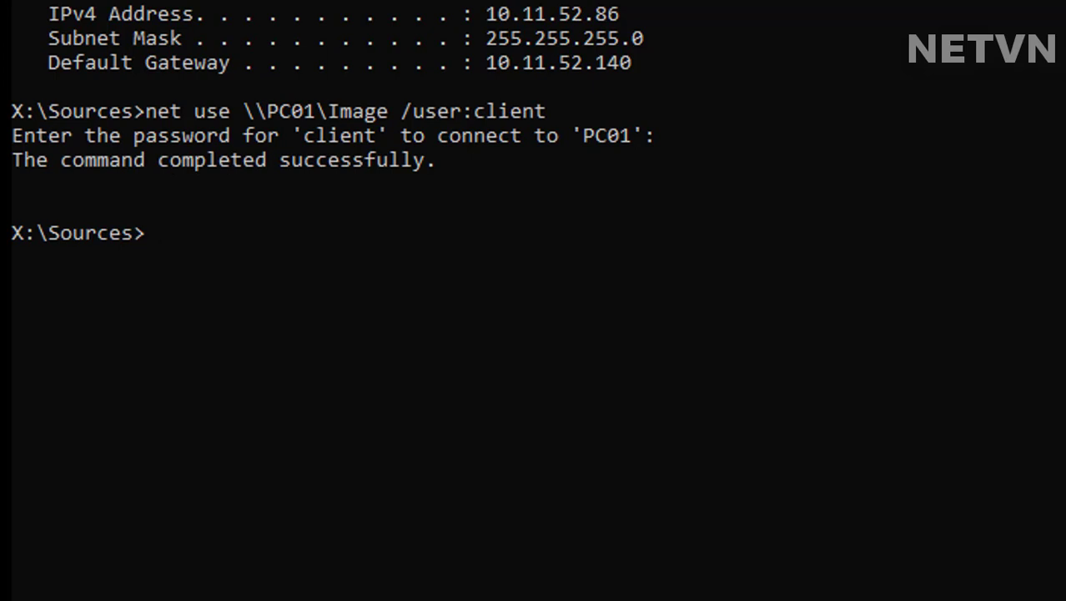
pyautogui.write('wbadmin ')
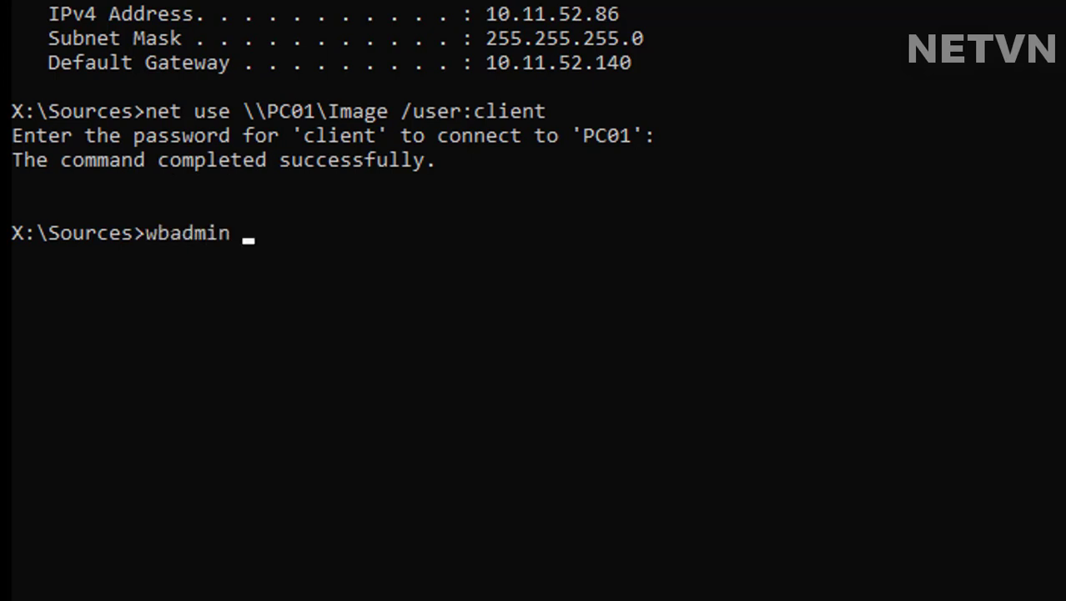
pyautogui.write('get')
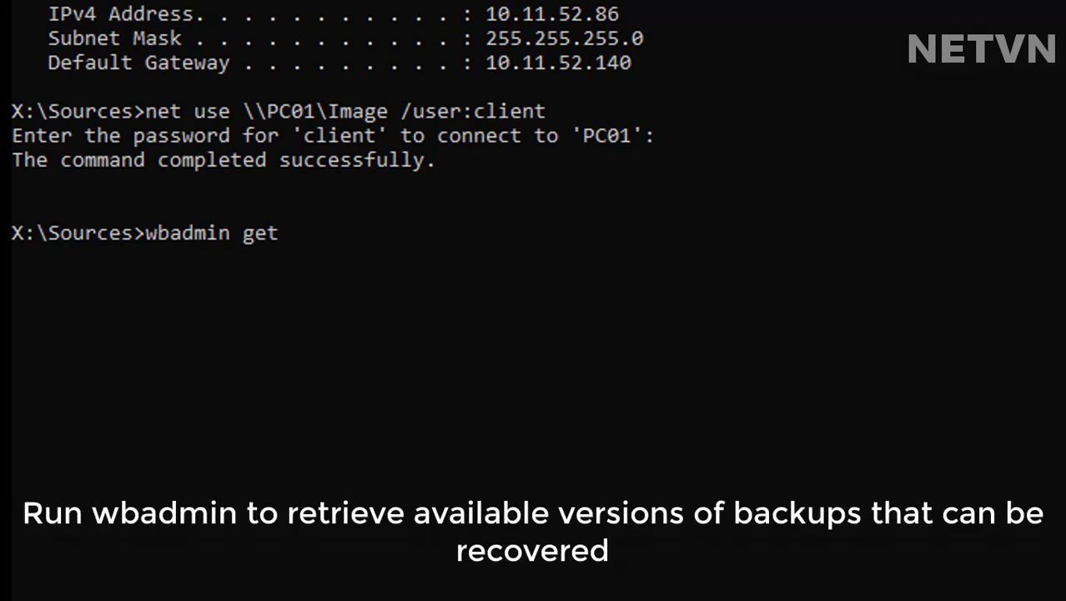
pyautogui.write(' version')
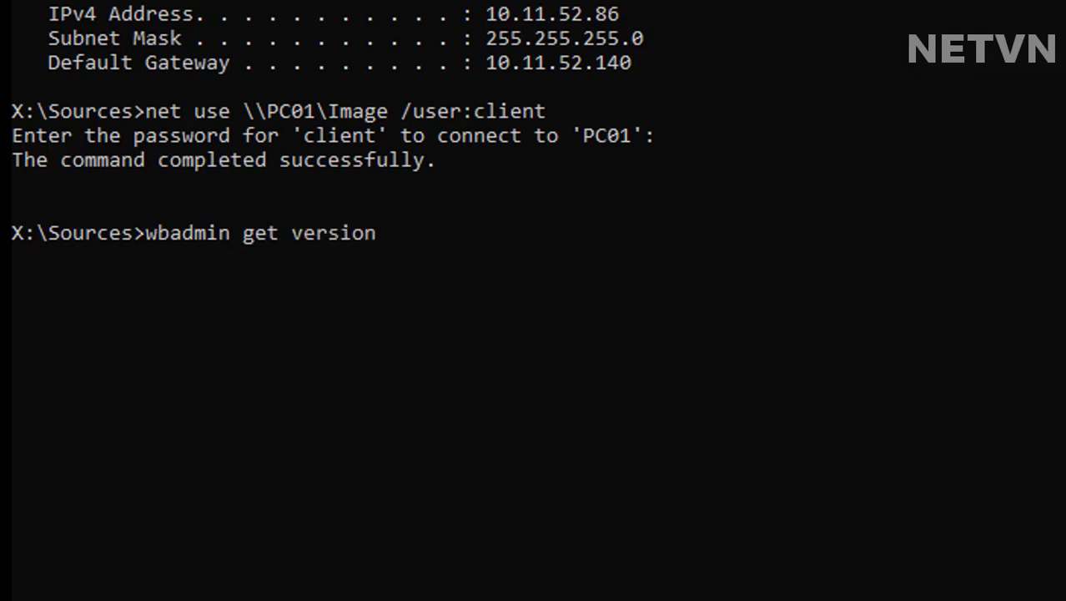
pyautogui.write('s')
pyautogui.write(' -backup')
pyautogui.write('Targ')
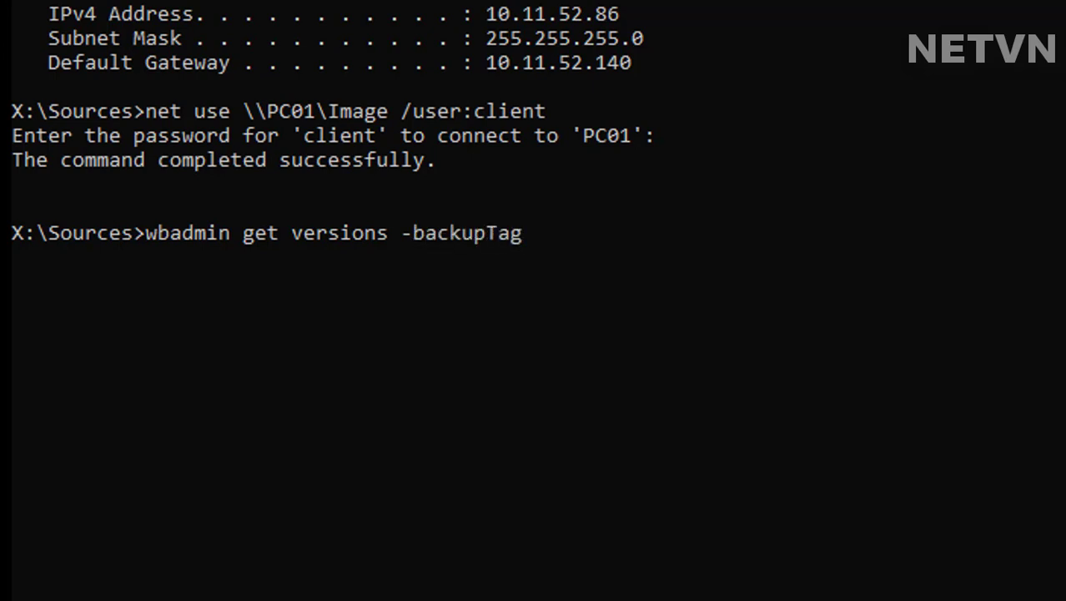
# Step: Run 'wbadmin get versions -backupTarget:\\PC01\Image' and mark version identifier 01/07/2020-07:33
pyautogui.press('BackSpace')
pyautogui.write('rget:\\\\')
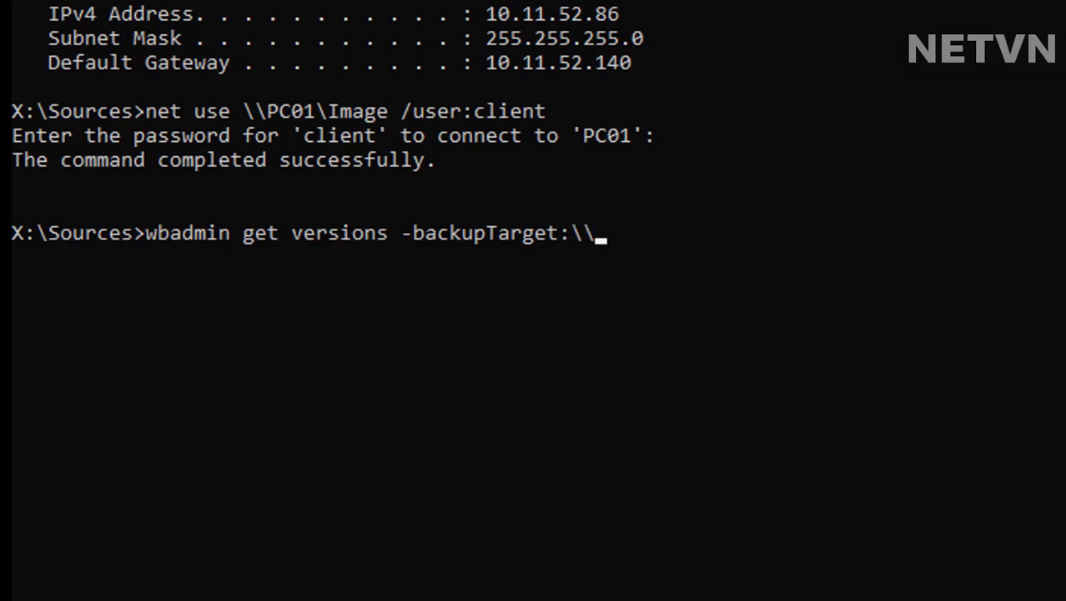
pyautogui.write('PC01')
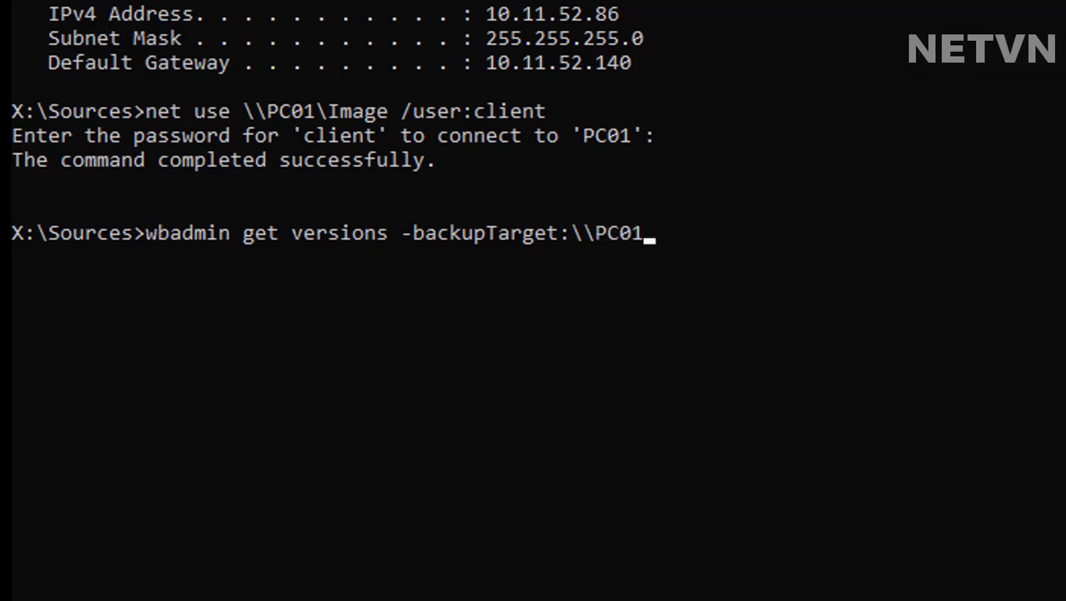
pyautogui.write('\\Image')
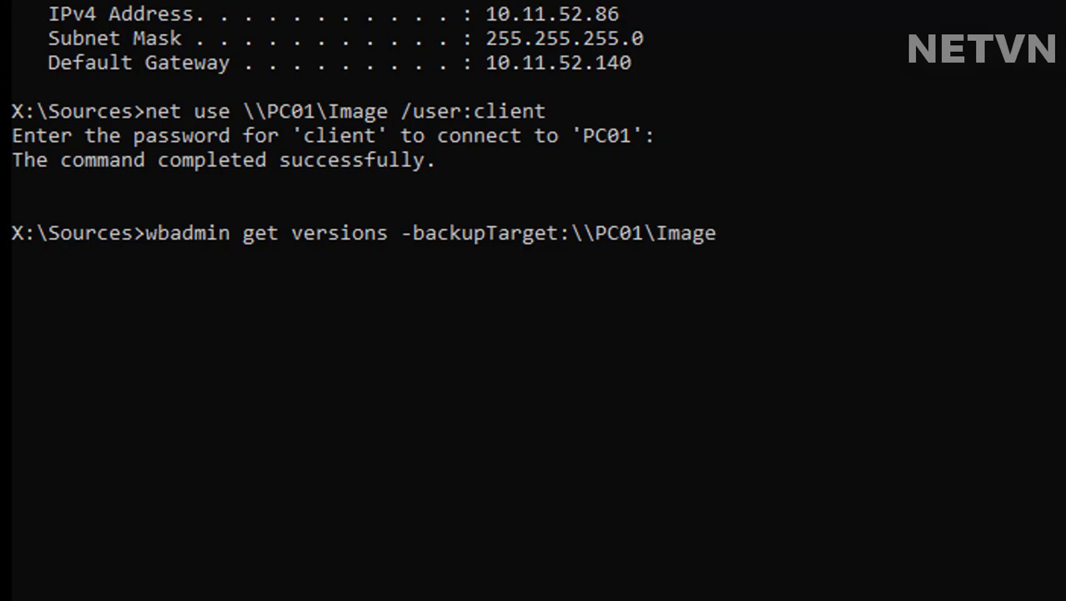
pyautogui.press('Return')
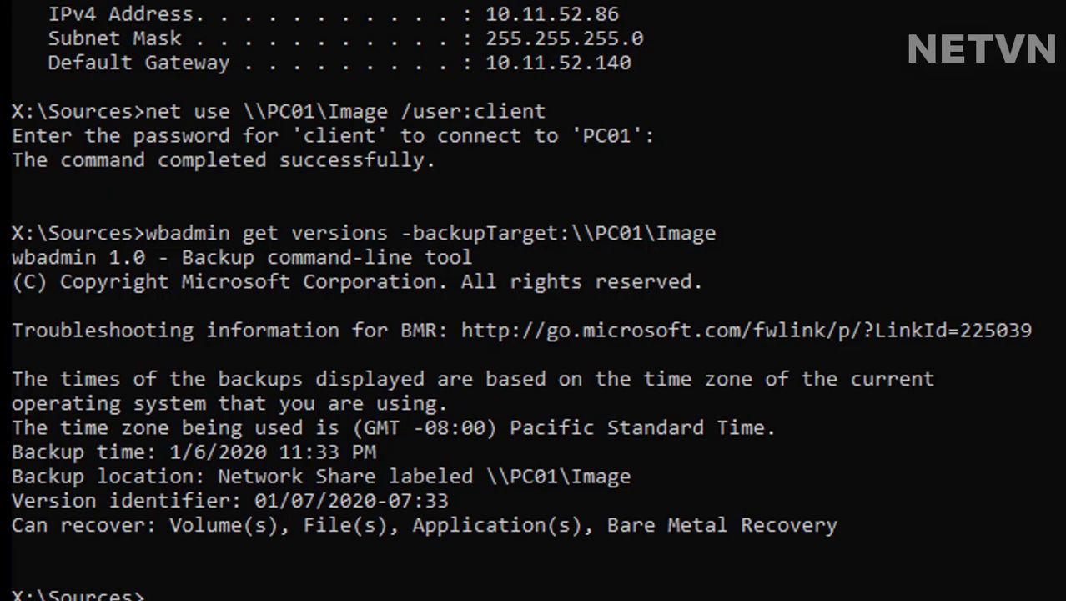
pyautogui.moveTo(458, 499); pyautogui.dragTo(19, 507)
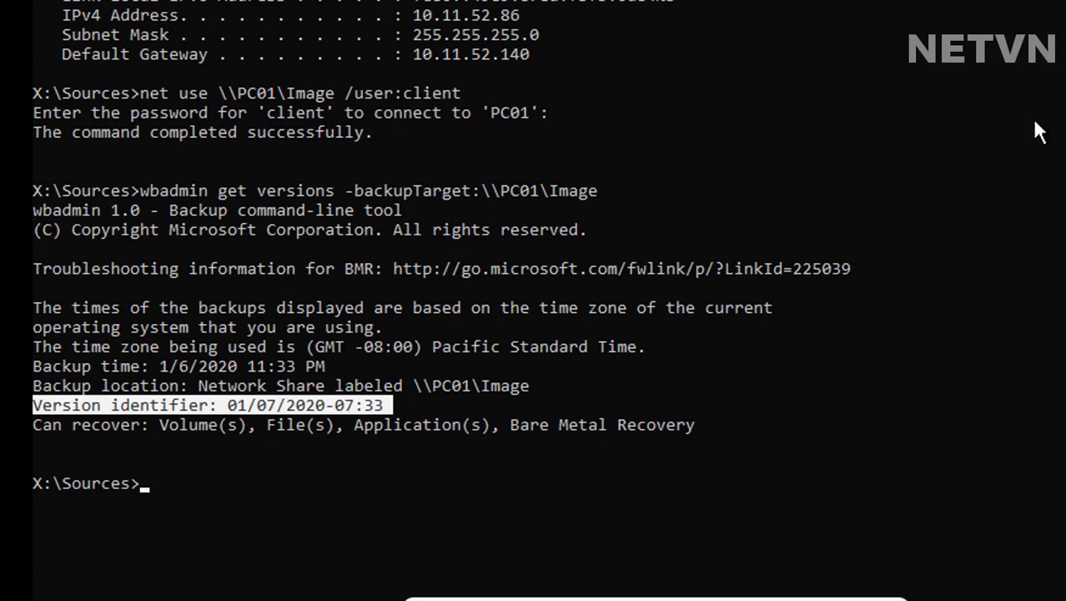
# Step: Run 'wbadmin start sysrecovery -version:01/07/2020-07:33 -backuptarget:\\PC01\Image'
pyautogui.write('w')
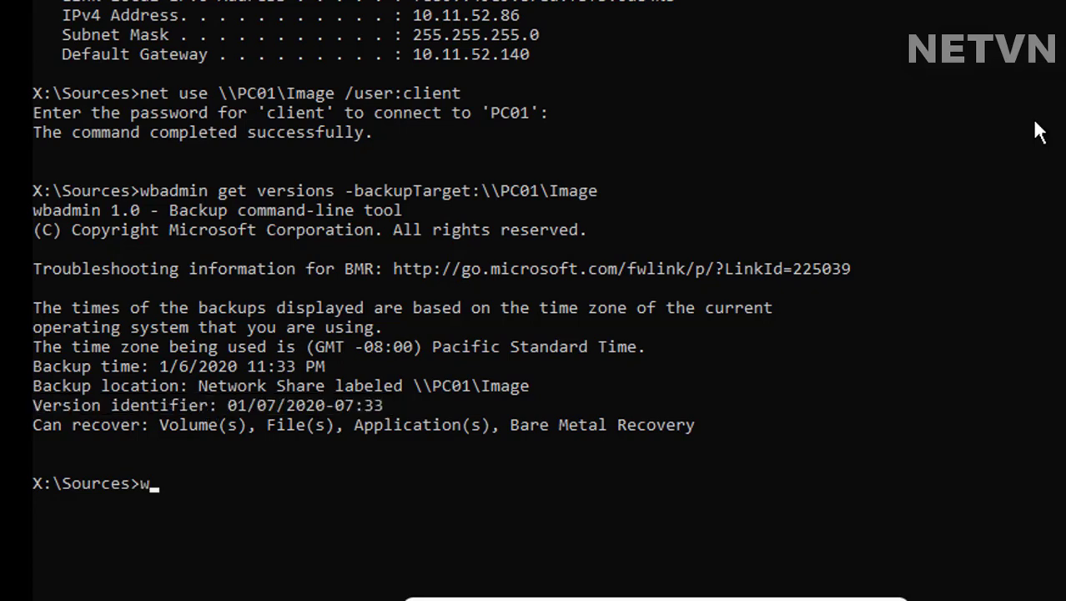
pyautogui.write('badmin start r')
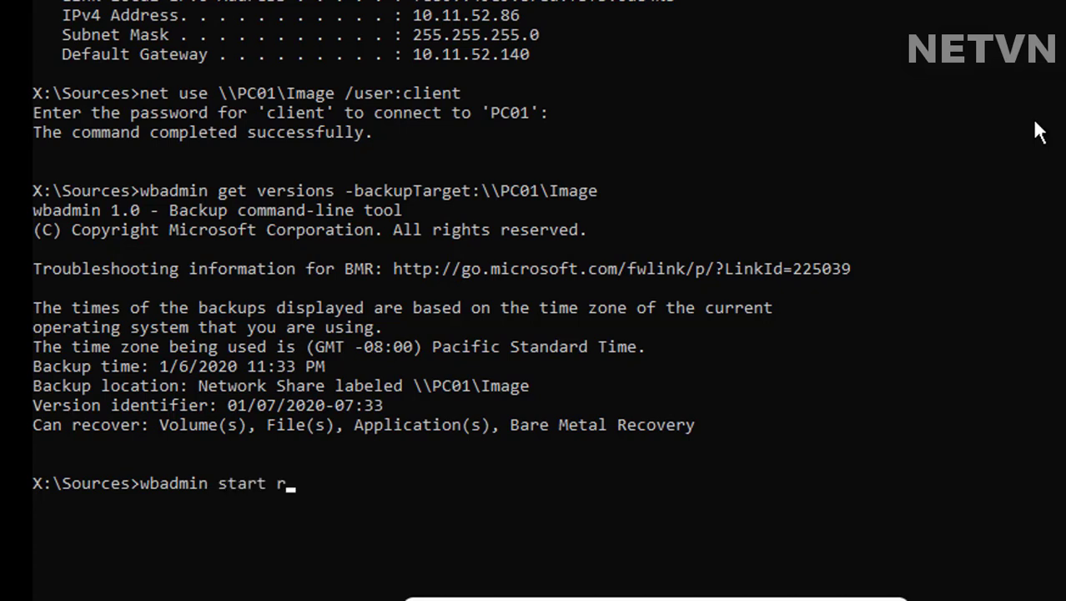
pyautogui.write('ecovery')
pyautogui.press('Left')
pyautogui.press('Left')
pyautogui.press('Left')
pyautogui.press('Left')
pyautogui.press('Left')
pyautogui.press('Left')
pyautogui.press('Left')
pyautogui.press('Left')
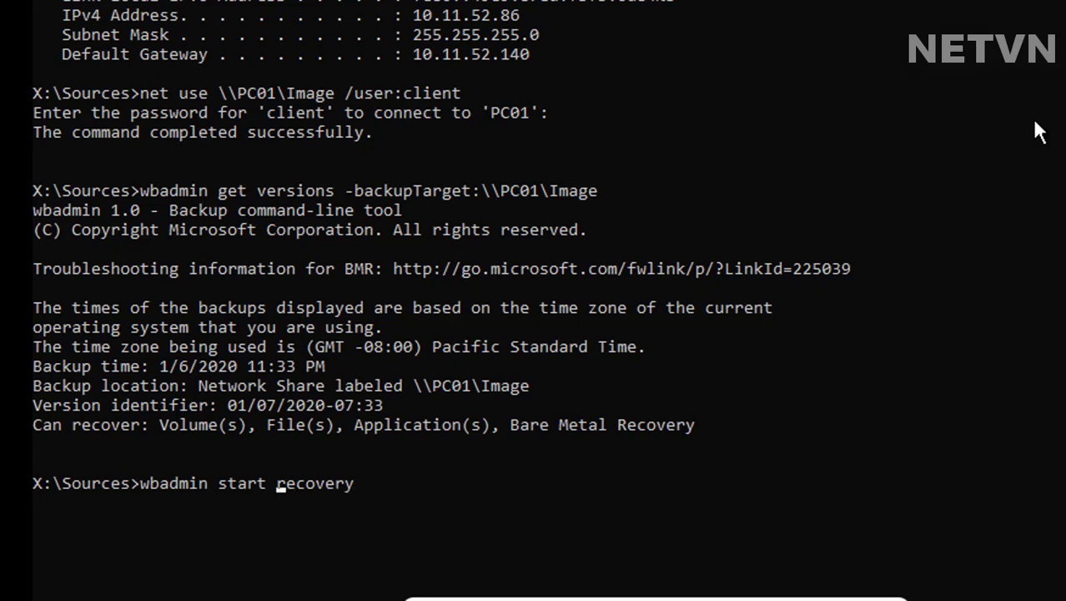
pyautogui.write('sys')
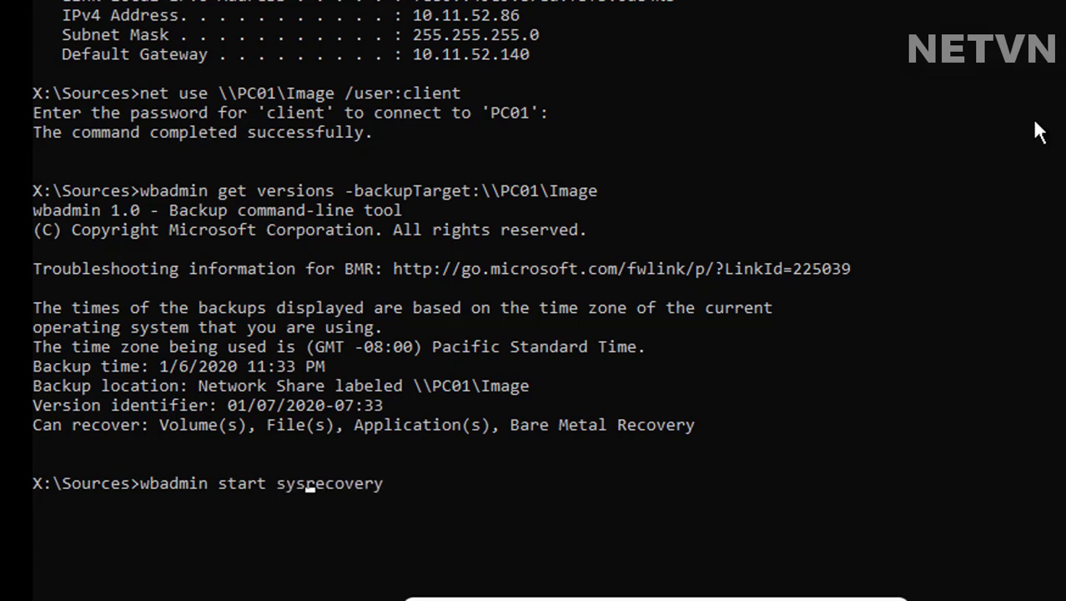
pyautogui.press('Right')
pyautogui.press('Right')
pyautogui.press('Right')
pyautogui.write('-version')
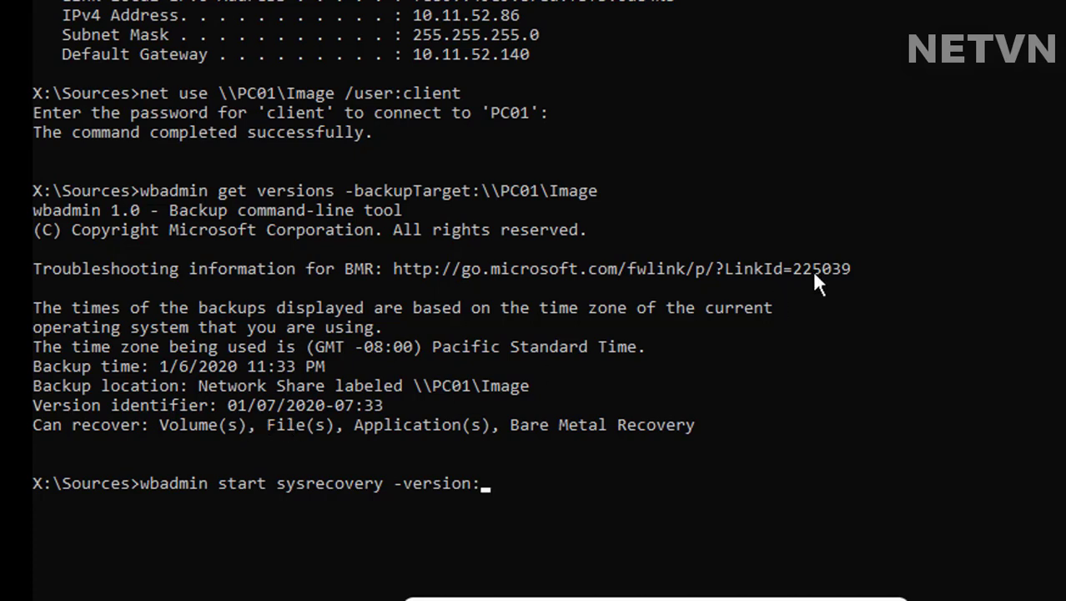
pyautogui.write('01/07')
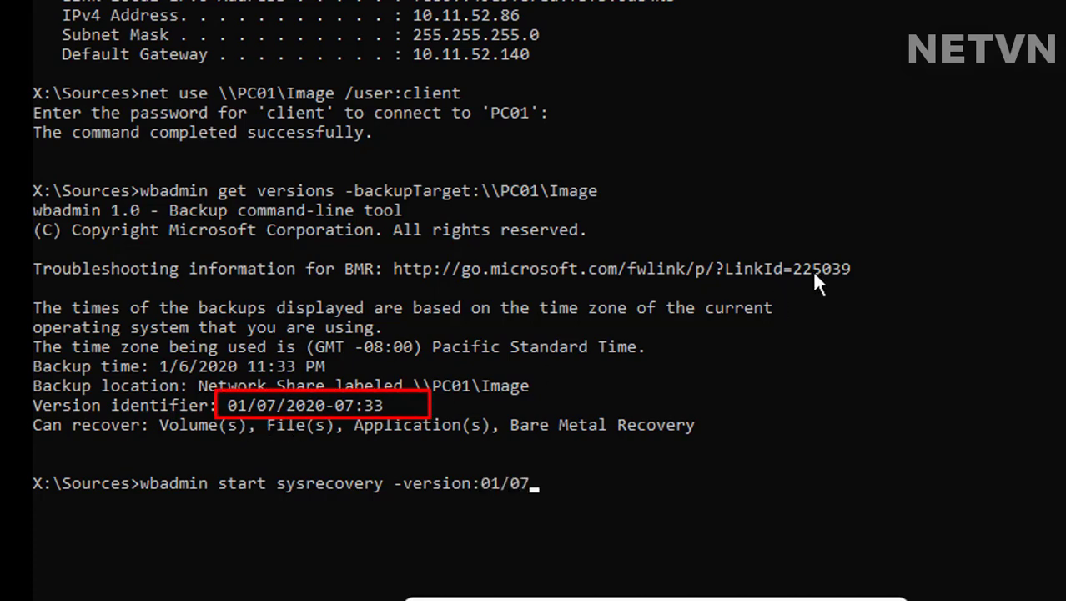
pyautogui.write('/2020')
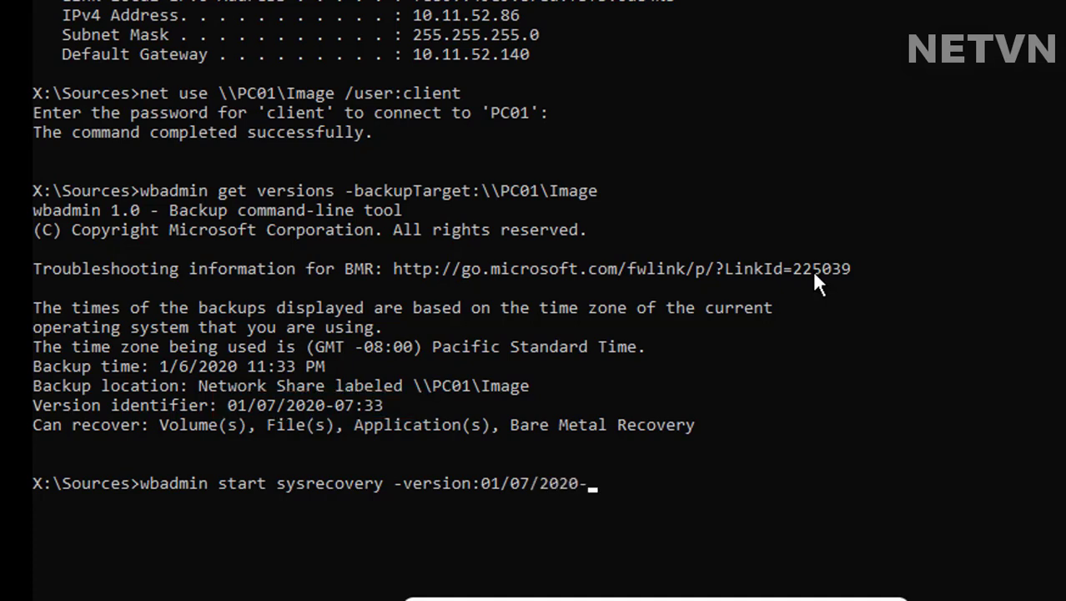
pyautogui.write('-07:33 -backuptarget')
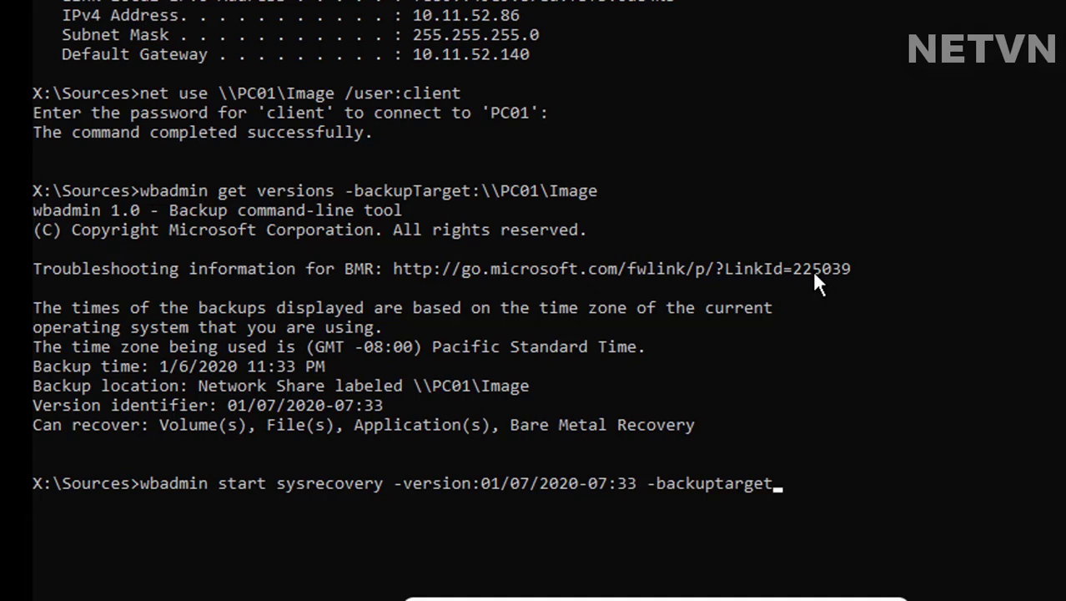
pyautogui.write(':\\\\PC01\\')
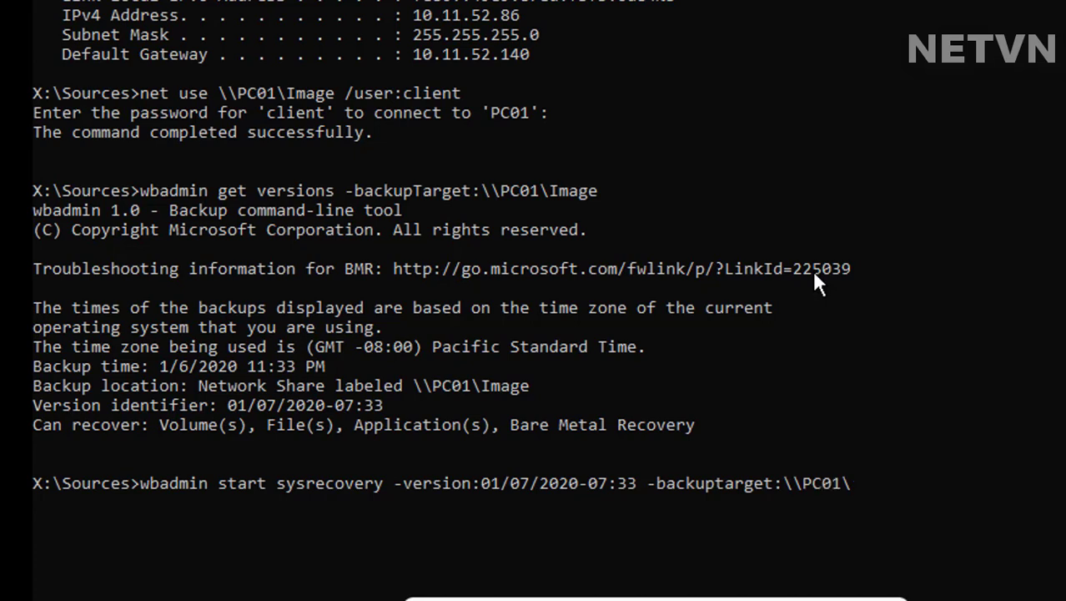
pyautogui.write('Image')
pyautogui.press('Return')
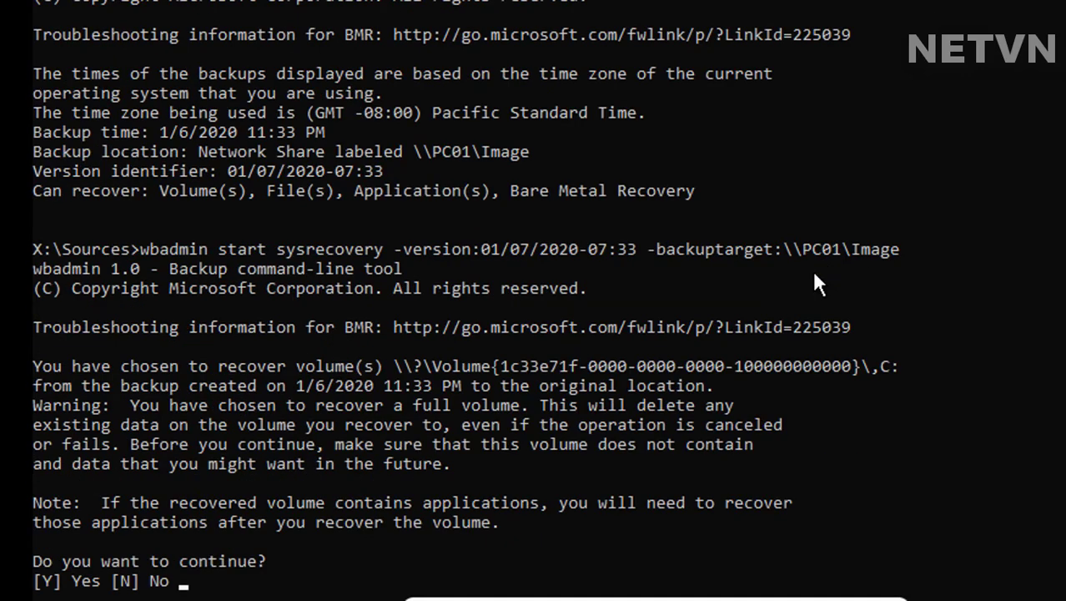
# Step: Confirm overwriting C: with Y, let System Reserved and C: restore, then close the prompt
pyautogui.press('y')
pyautogui.write('y')
pyautogui.press('Return')
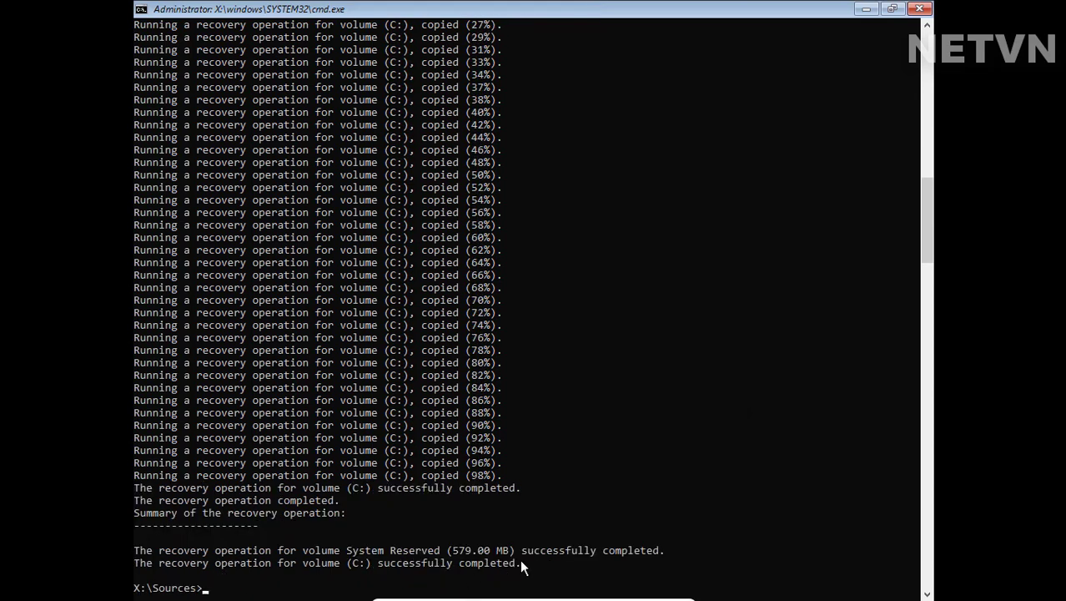
pyautogui.moveTo(522, 566); pyautogui.dragTo(137, 567)
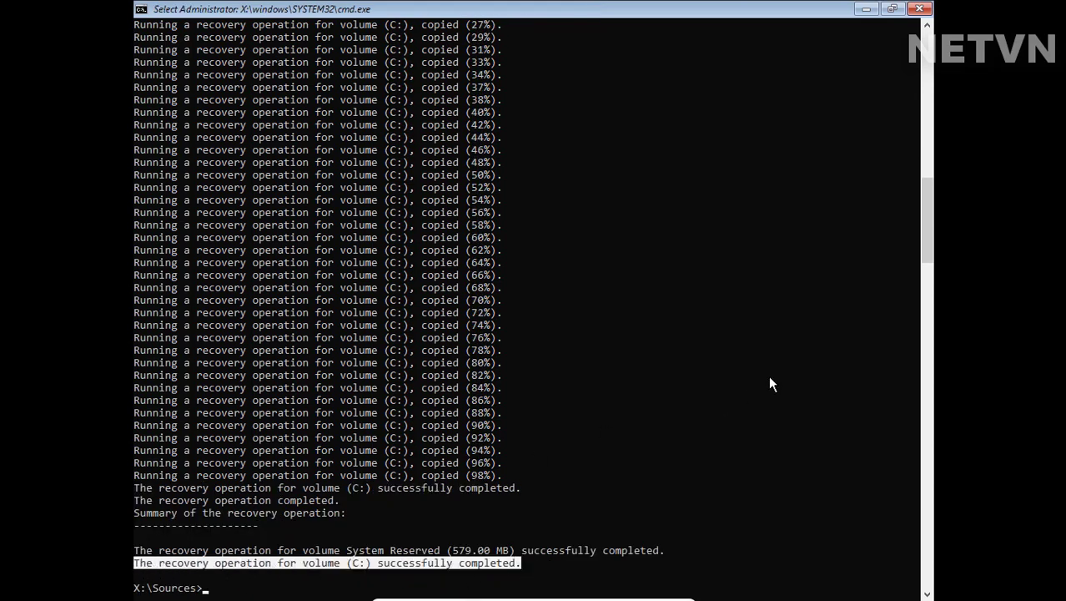
pyautogui.press('Return')
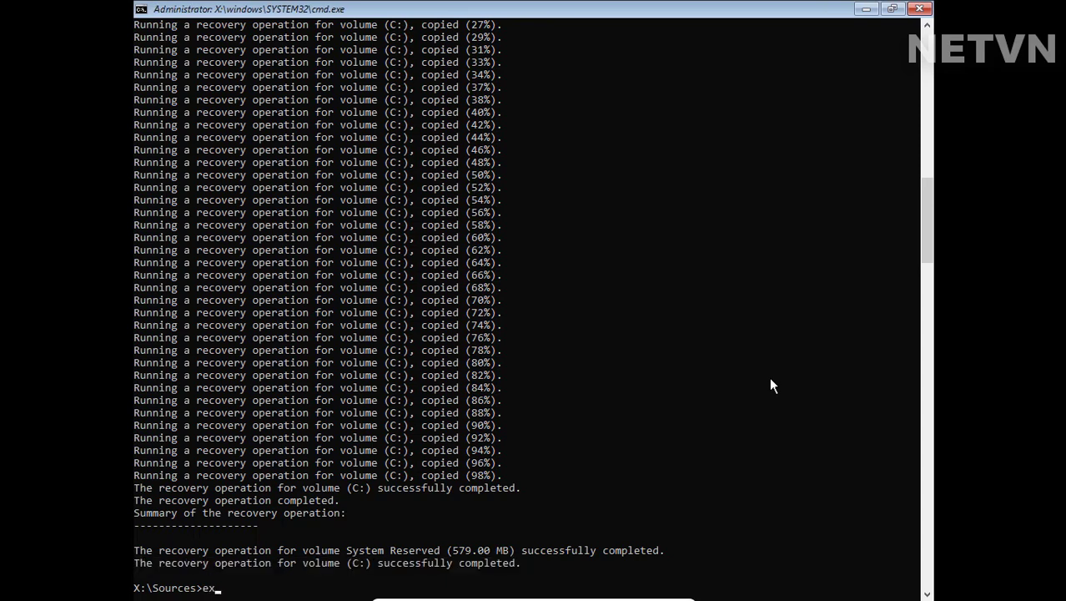